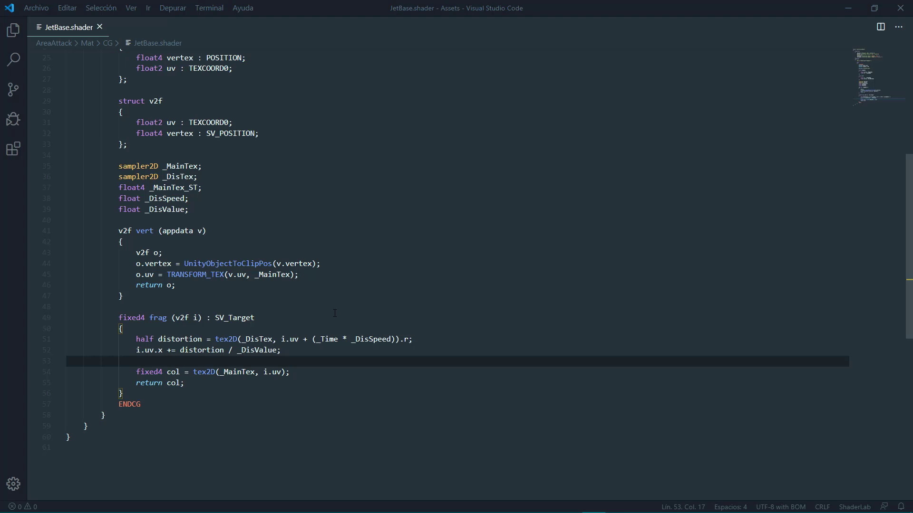
Add float4 color : COLOR to appdata, commented as the mesh's vertex colour input.
{"action": "scroll", "coordinate": [260, 185], "scroll_direction": "up", "scroll_amount": 3}
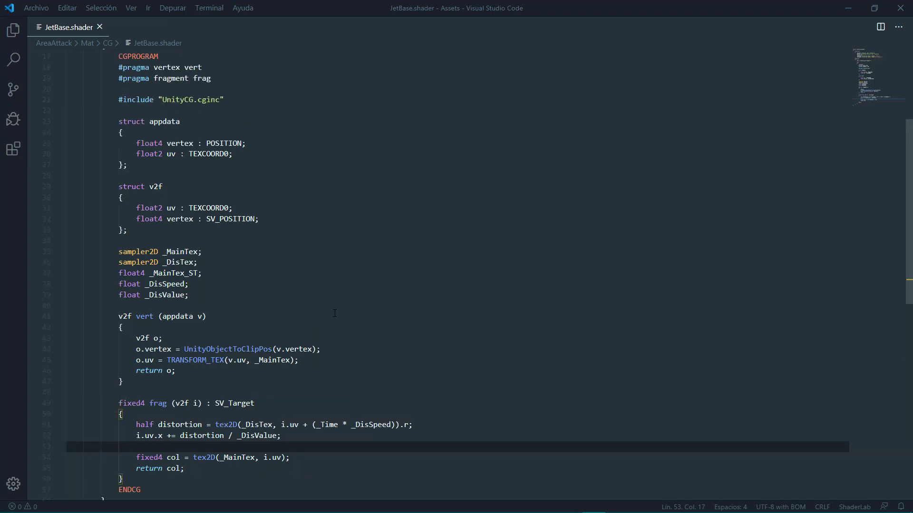
{"action": "scroll", "coordinate": [260, 185], "scroll_direction": "up", "scroll_amount": 1}
{"action": "left_click", "coordinate": [260, 185]}
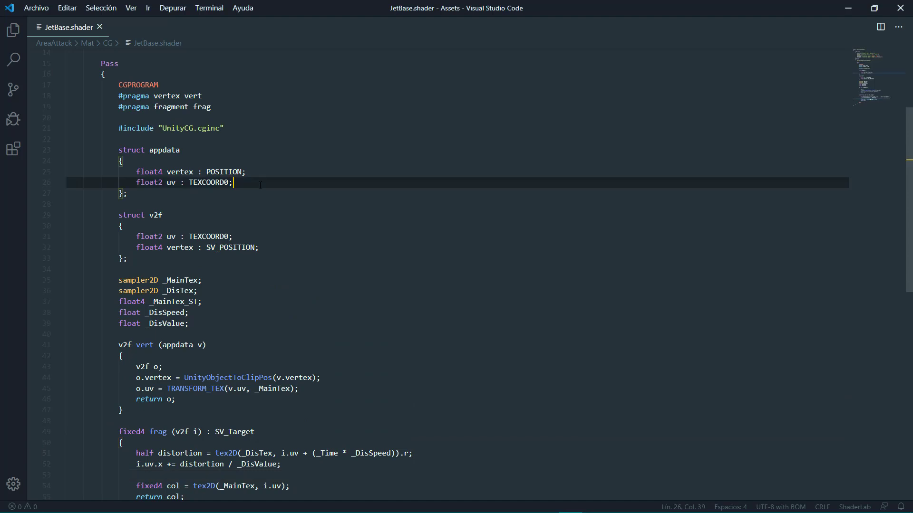
{"action": "key", "text": "Return"}
{"action": "type", "text": "float4 colo"}
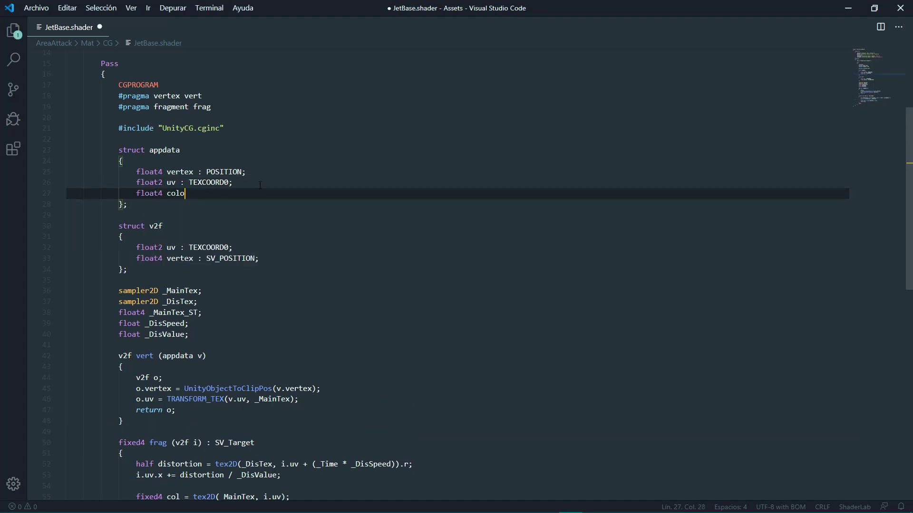
{"action": "type", "text": "r : "}
{"action": "type", "text": "COLOR;\t// color input de los vertices de nuestro mesh"}
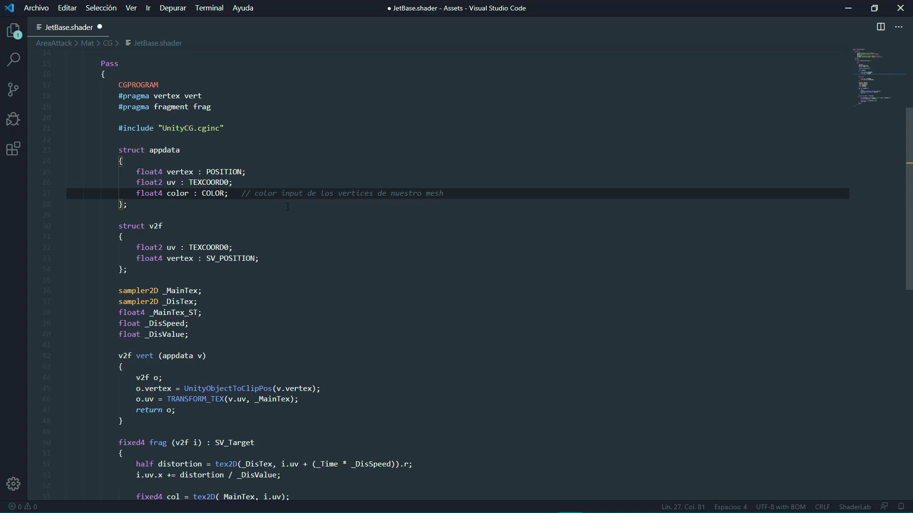
Add float4 color : COLOR to v2f with a pasted vertex colour output comment.
{"action": "left_click", "coordinate": [293, 258]}
{"action": "key", "text": "Return"}
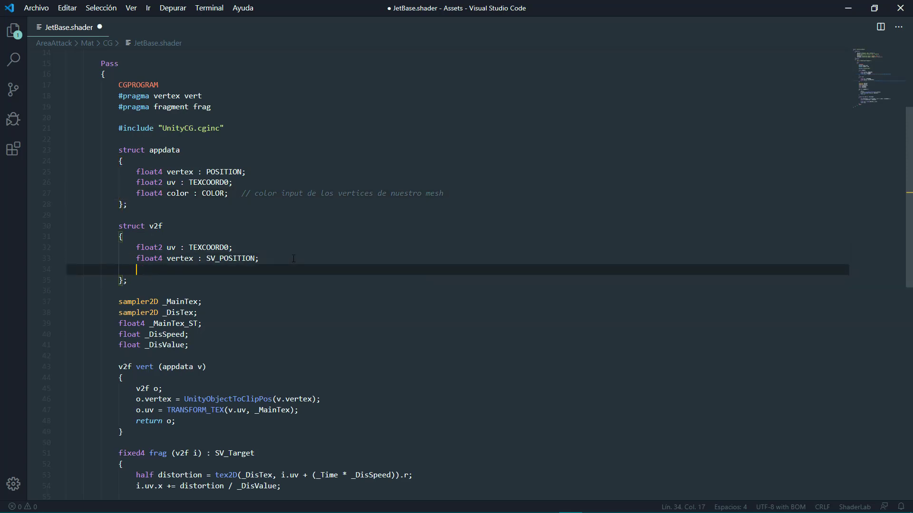
{"action": "type", "text": "float4 col"}
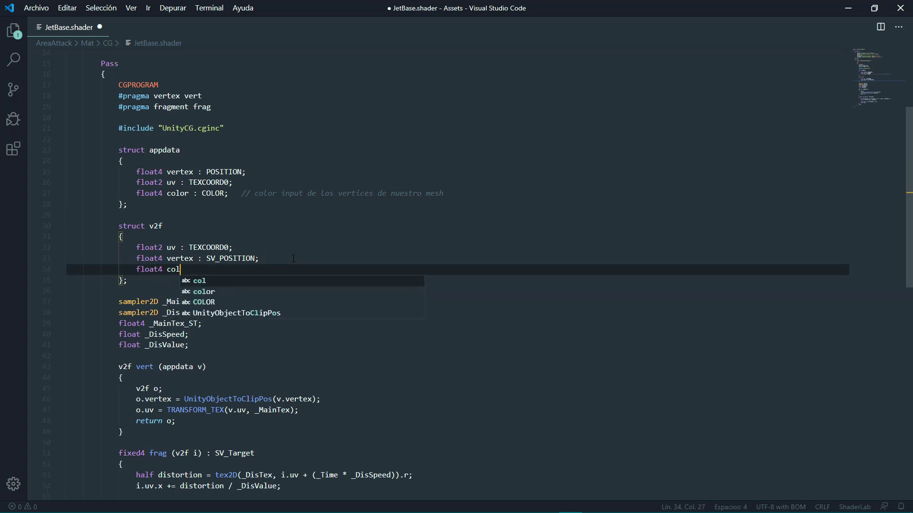
{"action": "type", "text": "or : "}
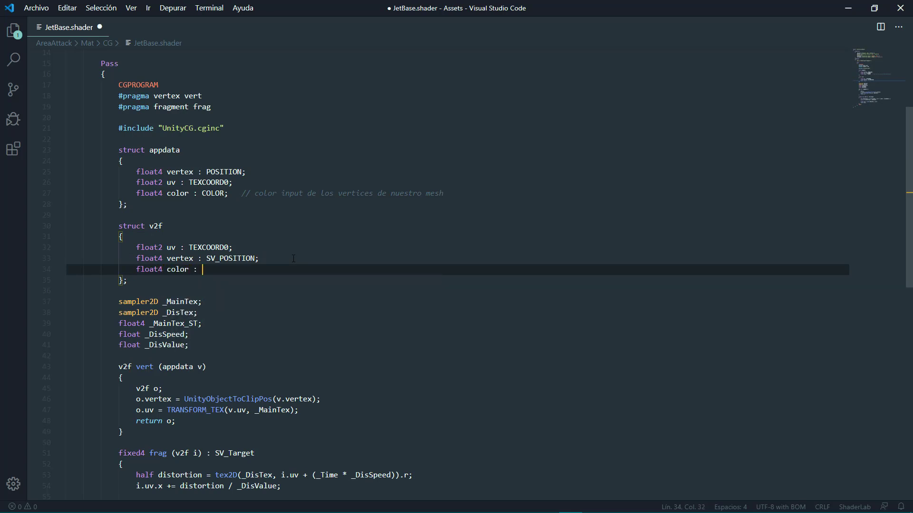
{"action": "type", "text": "COLOR;"}
{"action": "type", "text": "// color output de los vertices de nuestro mesh"}
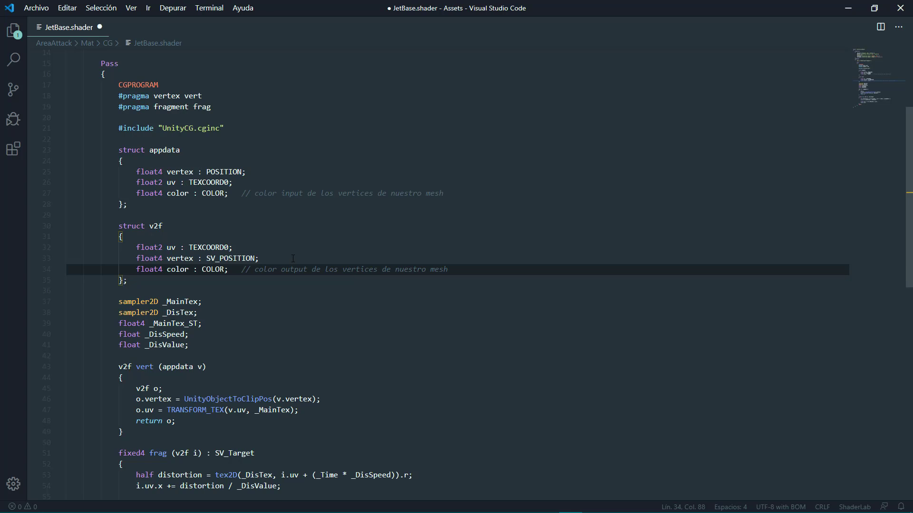
{"action": "left_click", "coordinate": [308, 193]}
Add o.color = v.color; in the vert function before return o.
{"action": "scroll", "coordinate": [398, 236], "scroll_direction": "down", "scroll_amount": 2}
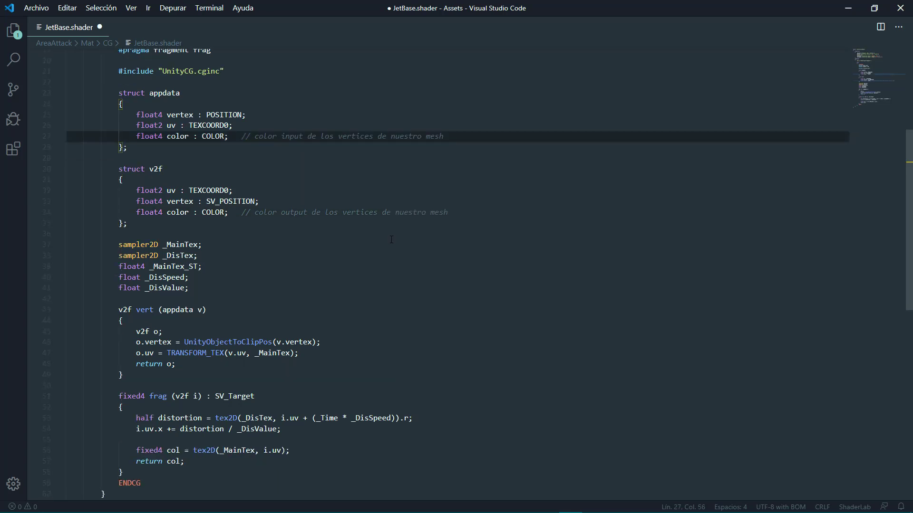
{"action": "scroll", "coordinate": [363, 268], "scroll_direction": "down", "scroll_amount": 3}
{"action": "left_click", "coordinate": [319, 298]}
{"action": "key", "text": "Return"}
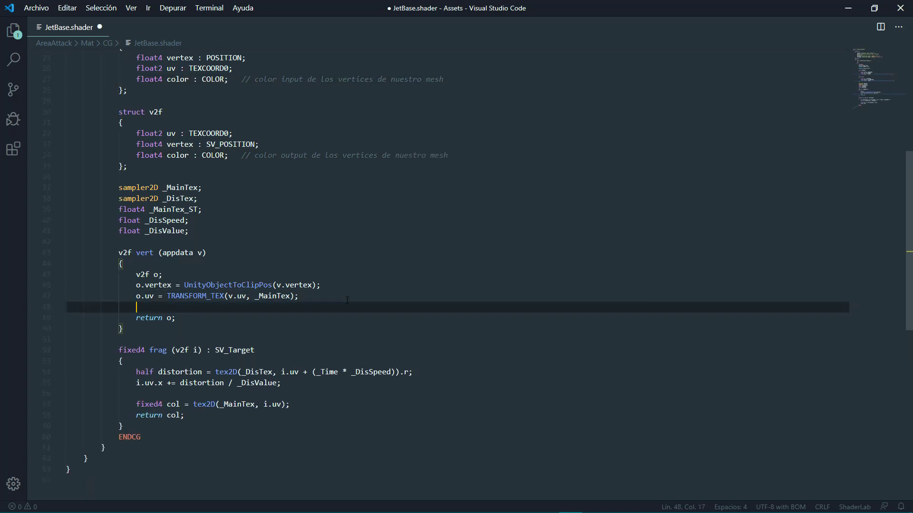
{"action": "type", "text": "o.color"}
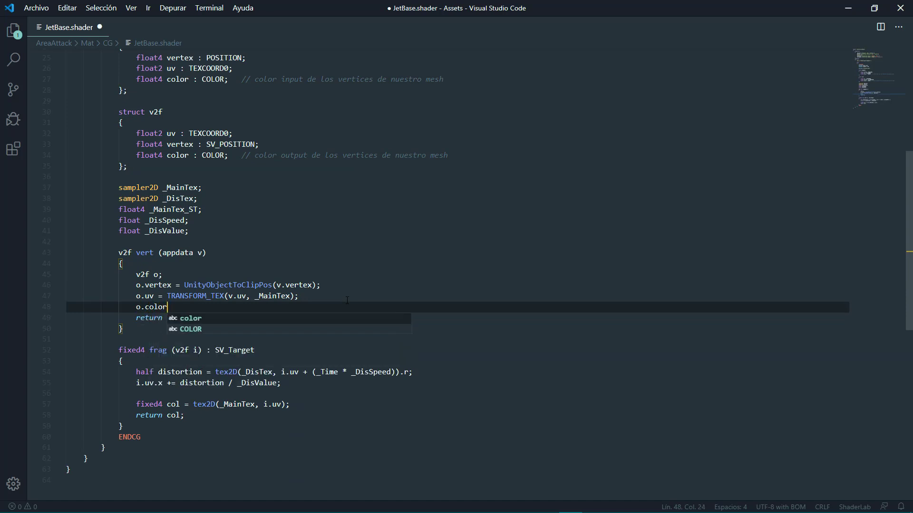
{"action": "type", "text": " = v."}
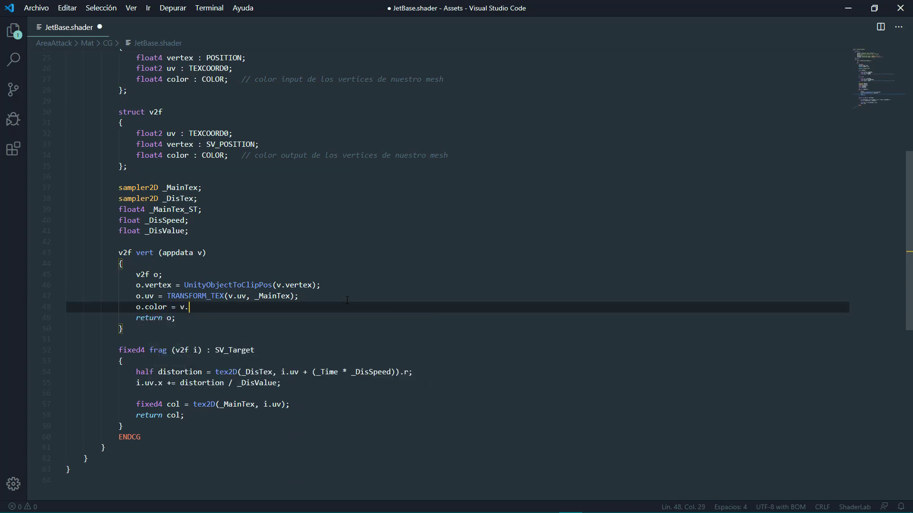
{"action": "type", "text": "color;"}
Change frag's return to float4(col.rgb, i.color.a).
{"action": "scroll", "coordinate": [294, 311], "scroll_direction": "down", "scroll_amount": 2}
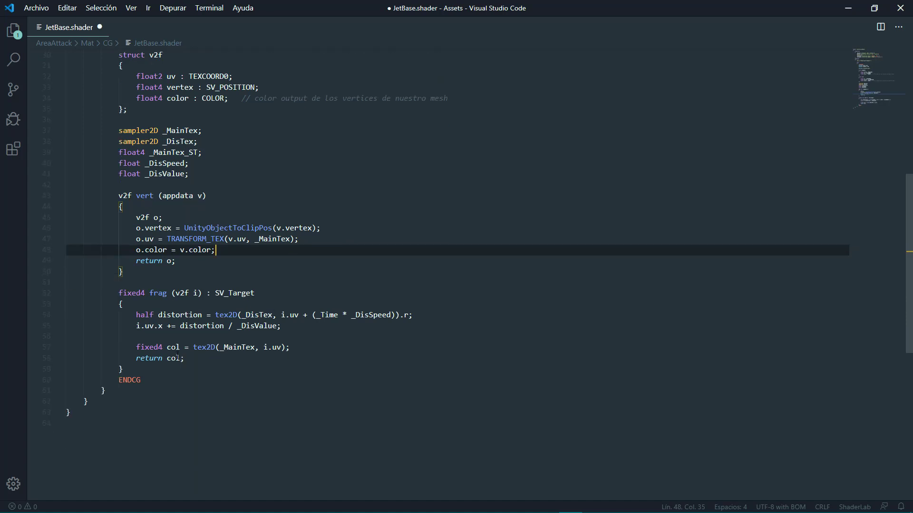
{"action": "left_click", "coordinate": [221, 360]}
{"action": "key", "text": "BackSpace"}
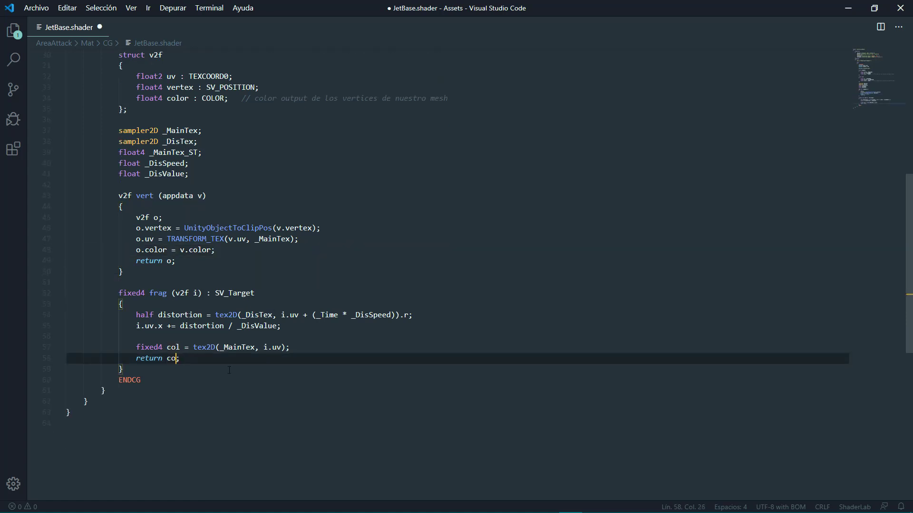
{"action": "type", "text": "float4()"}
{"action": "type", "text": "co"}
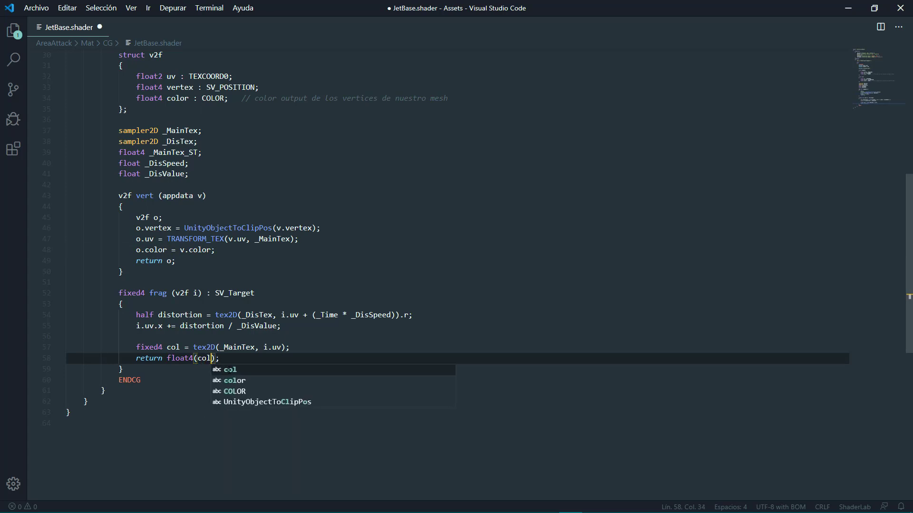
{"action": "type", "text": "l.rgb"}
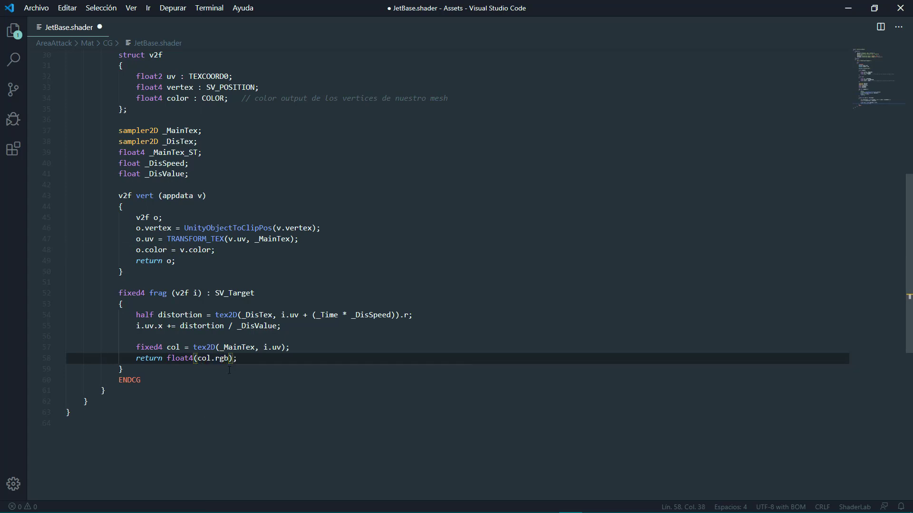
{"action": "type", "text": ", i.co"}
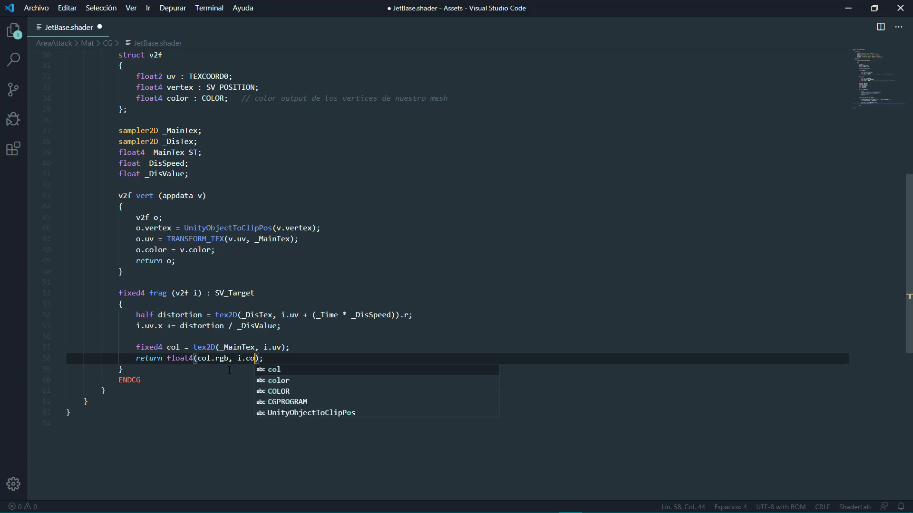
{"action": "type", "text": "lor.a"}
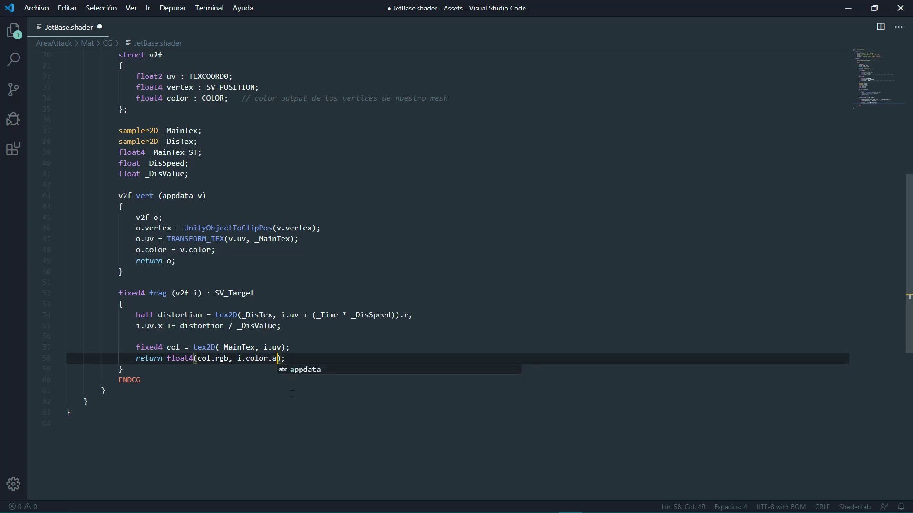
{"action": "left_click", "coordinate": [361, 404]}
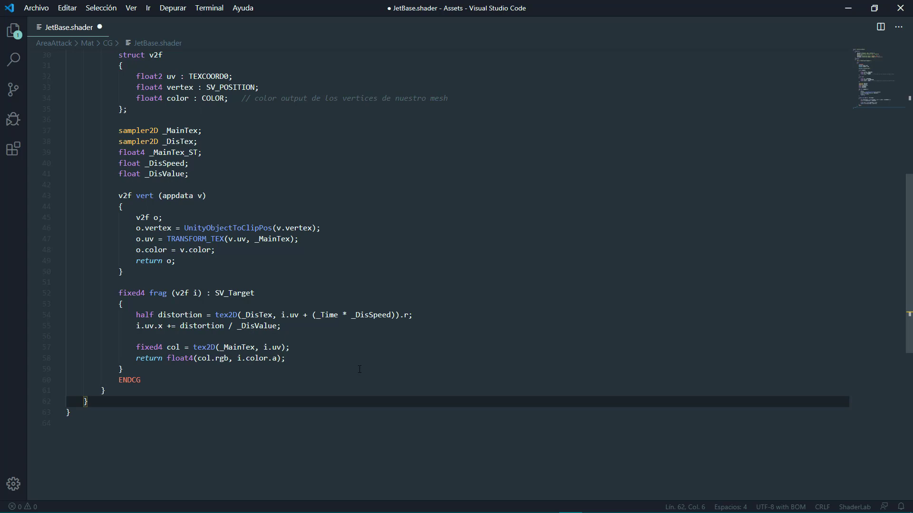
Replace the RenderType Opaque tag with "Queue"="Geometry".
{"action": "scroll", "coordinate": [359, 369], "scroll_direction": "up", "scroll_amount": 2}
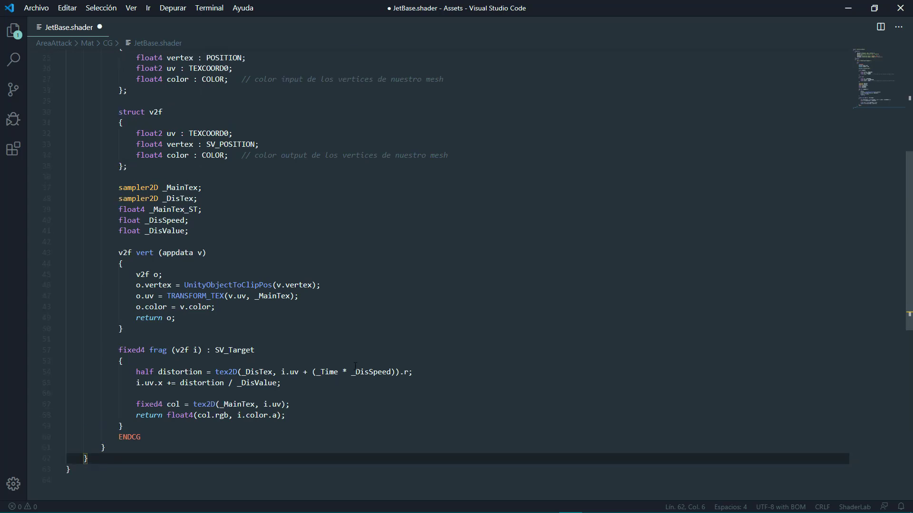
{"action": "scroll", "coordinate": [309, 333], "scroll_direction": "up", "scroll_amount": 5}
{"action": "scroll", "coordinate": [262, 296], "scroll_direction": "up", "scroll_amount": 2}
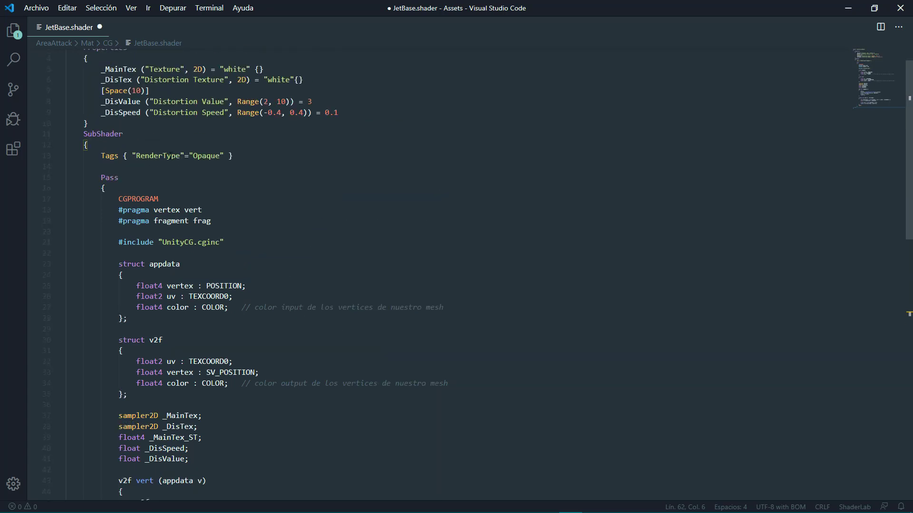
{"action": "left_click_drag", "start_coordinate": [225, 156], "coordinate": [135, 156]}
{"action": "key", "text": "BackSpace"}
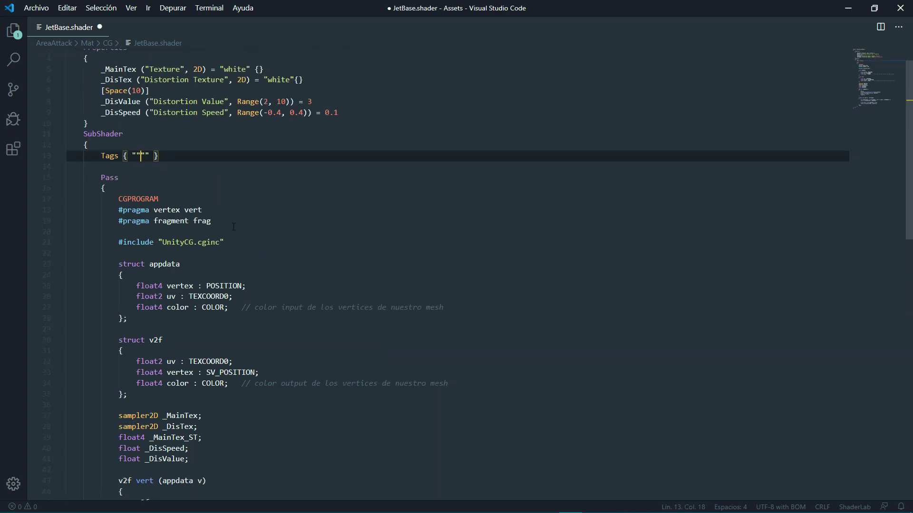
{"action": "key", "text": "BackSpace"}
{"action": "type", "text": "Queue\"="}
{"action": "type", "text": "\"Ge"}
{"action": "type", "text": "ometry"}
Add a Blend SrcAlpha OneMinusSrcAlpha line under the Tags line.
{"action": "key", "text": "End"}
{"action": "key", "text": "Return"}
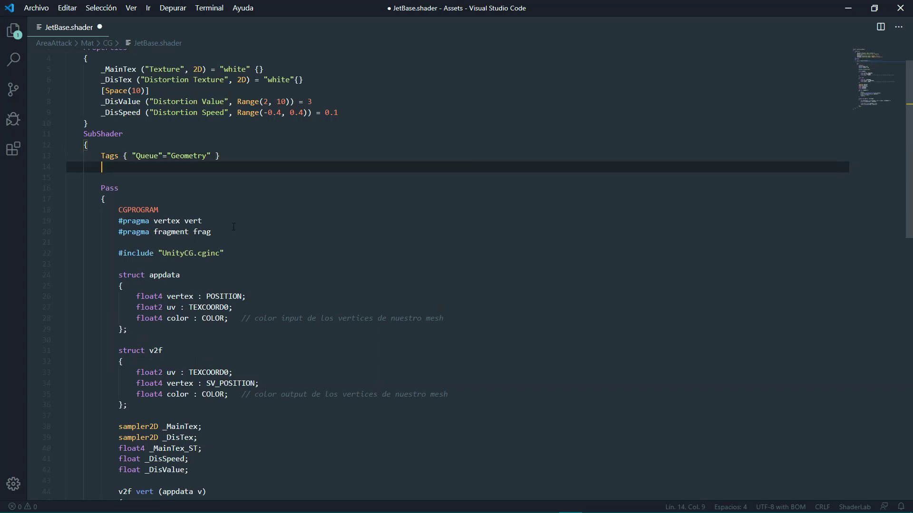
{"action": "type", "text": "Blend "}
{"action": "type", "text": "SrcAlpha One"}
{"action": "type", "text": "Minu"}
{"action": "type", "text": "sSrcAlpha"}
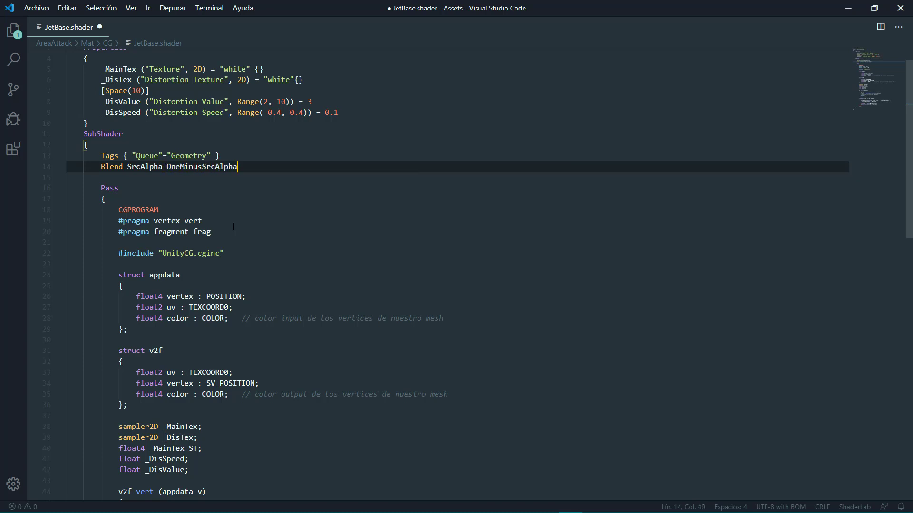
{"action": "left_click", "coordinate": [349, 177]}
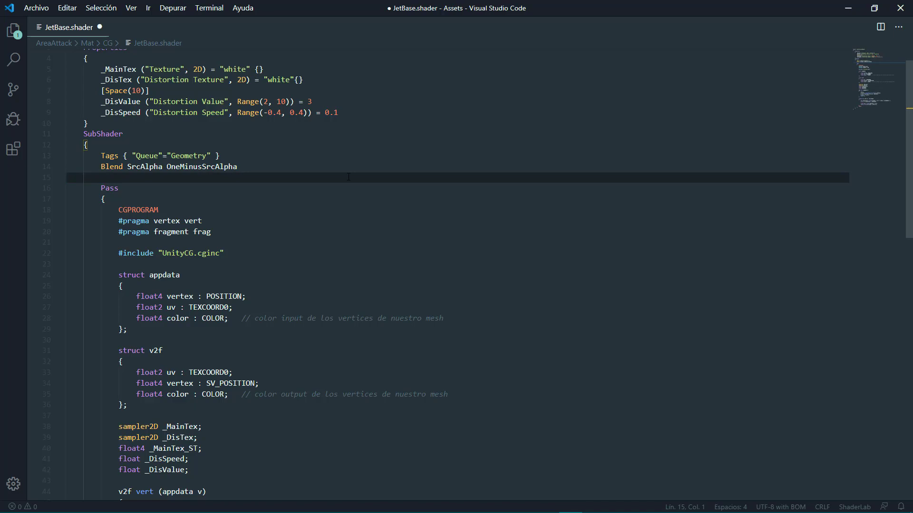
Replay the fireball preview in Unity, then list FireBall_Ball's addable particle modules.
{"action": "key", "text": "alt+Tab"}
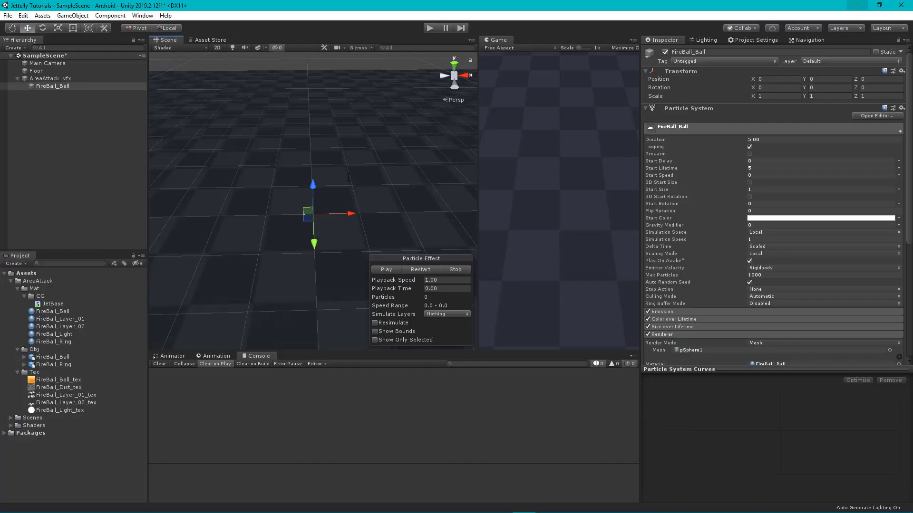
{"action": "left_click", "coordinate": [387, 270]}
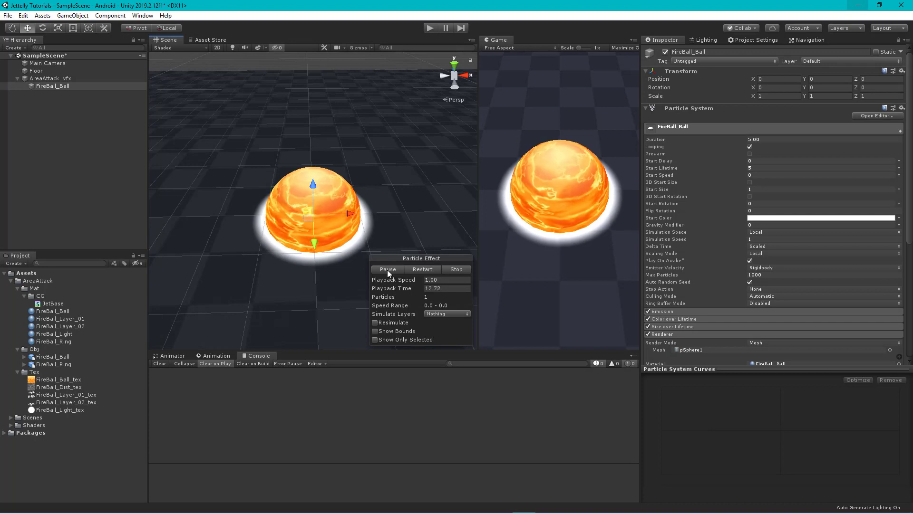
{"action": "left_click", "coordinate": [456, 271]}
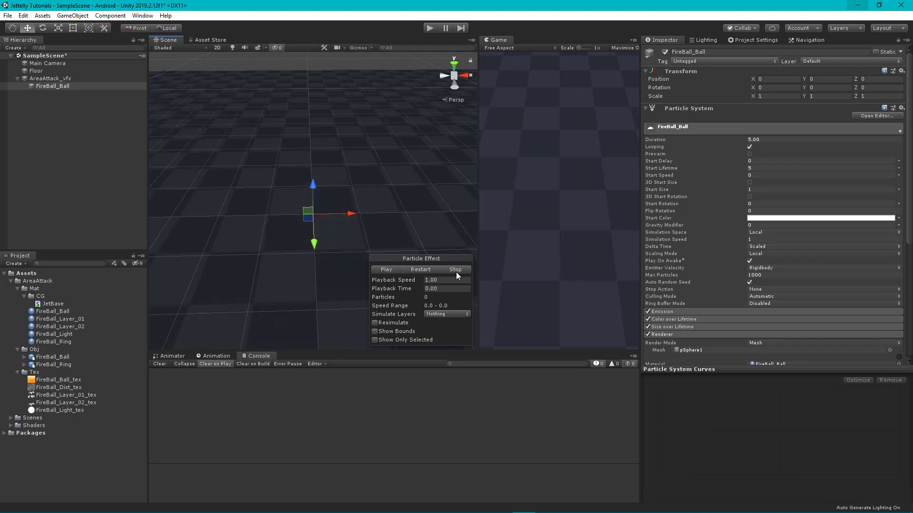
{"action": "left_click", "coordinate": [383, 270]}
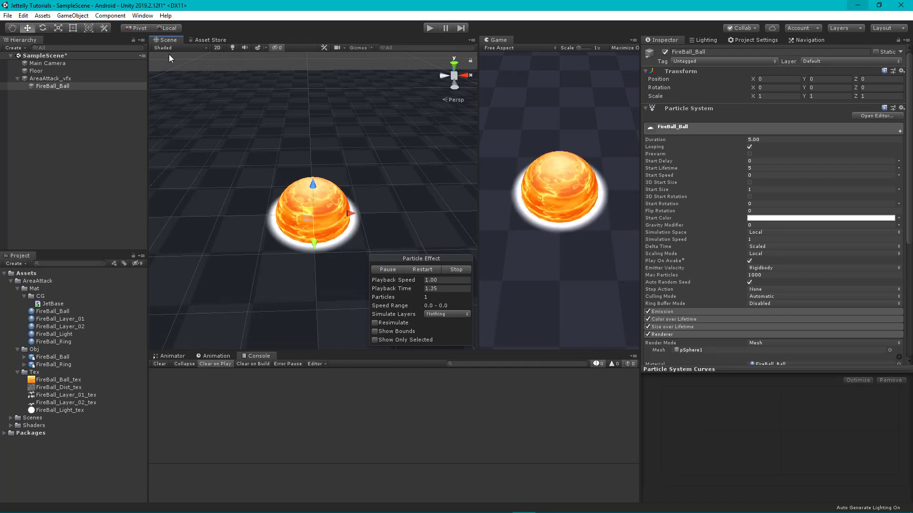
{"action": "left_click", "coordinate": [81, 87]}
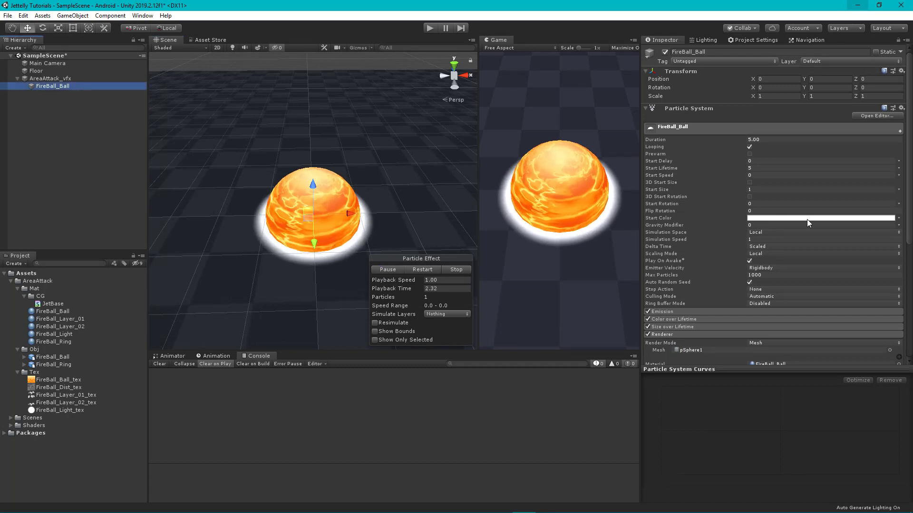
{"action": "left_click", "coordinate": [900, 133]}
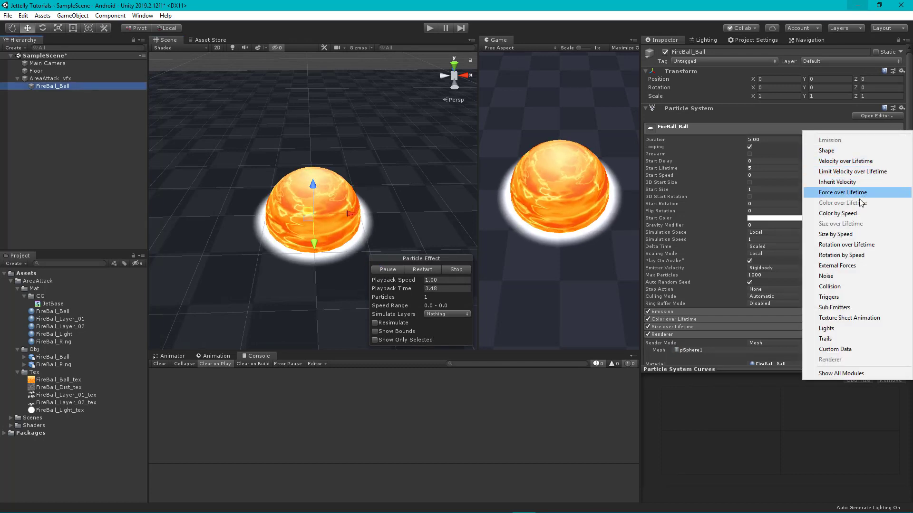
Add Rotation over Lifetime with angular velocity 0 and restart the preview.
{"action": "left_click", "coordinate": [846, 245]}
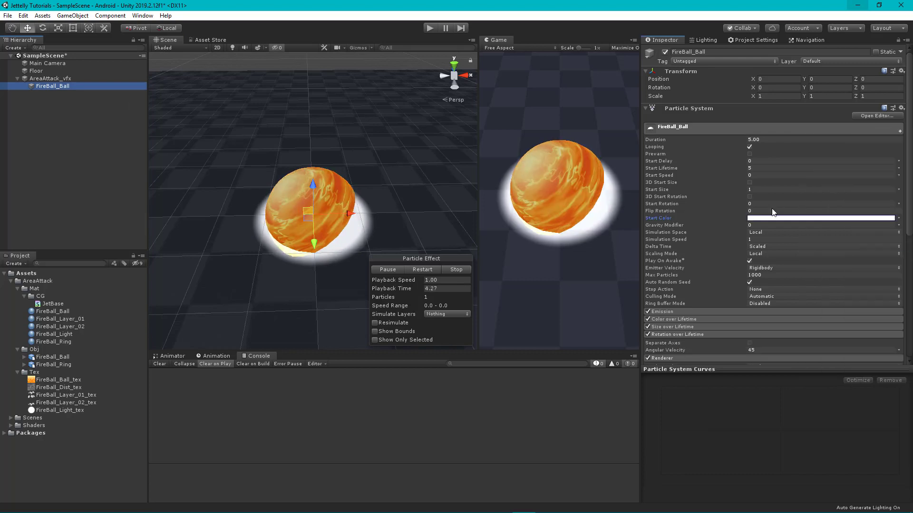
{"action": "scroll", "coordinate": [762, 190], "scroll_direction": "down", "scroll_amount": 5}
{"action": "left_click", "coordinate": [762, 141]}
{"action": "key", "text": "BackSpace"}
{"action": "key", "text": "BackSpace"}
{"action": "type", "text": "0"}
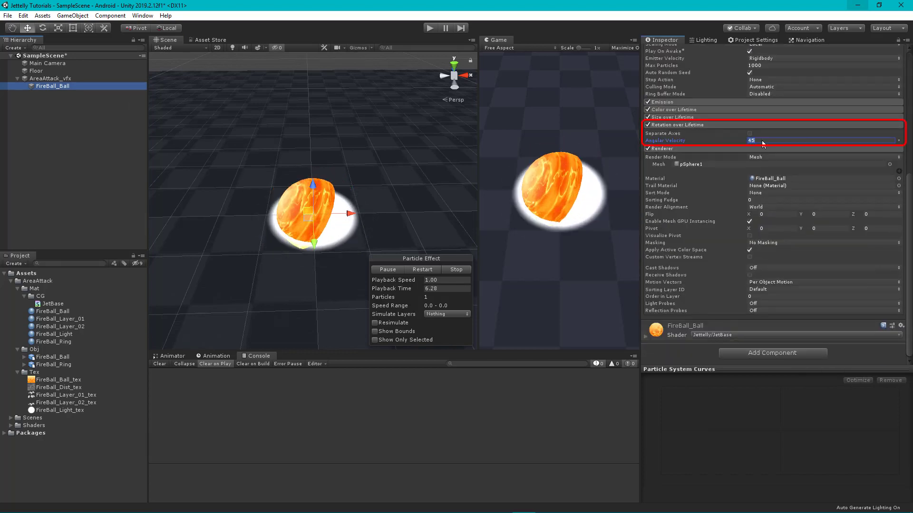
{"action": "left_click", "coordinate": [442, 269]}
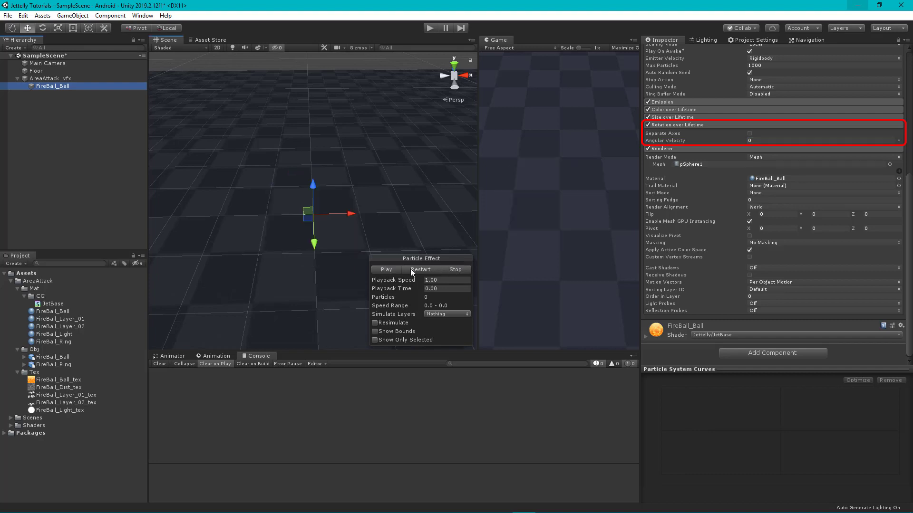
{"action": "left_click", "coordinate": [383, 269]}
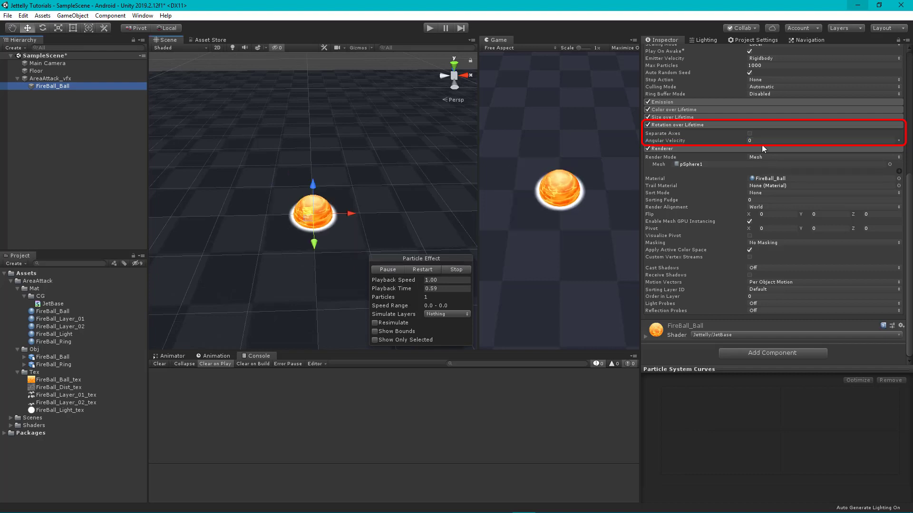
Enable Separate Axes, drive rotation with curves, and flatten the Z curve to 0.
{"action": "left_click", "coordinate": [750, 133]}
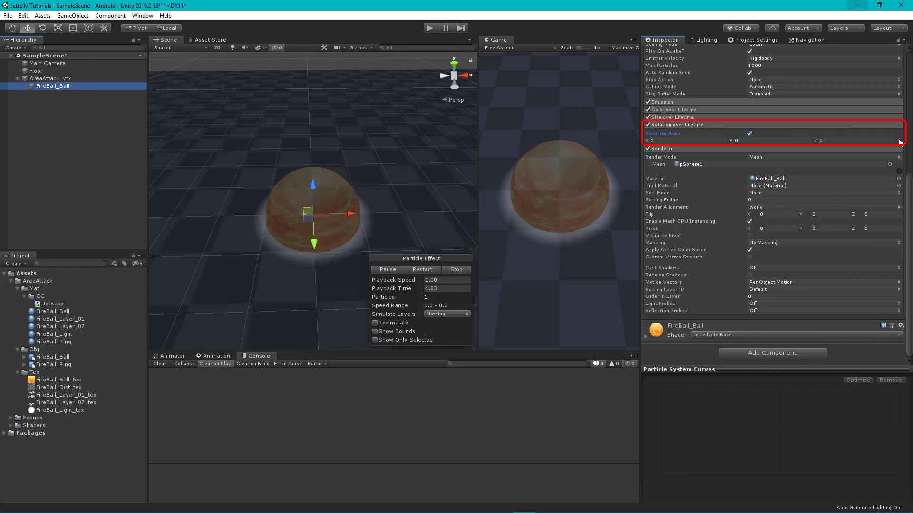
{"action": "left_click", "coordinate": [899, 140]}
{"action": "left_click", "coordinate": [865, 162]}
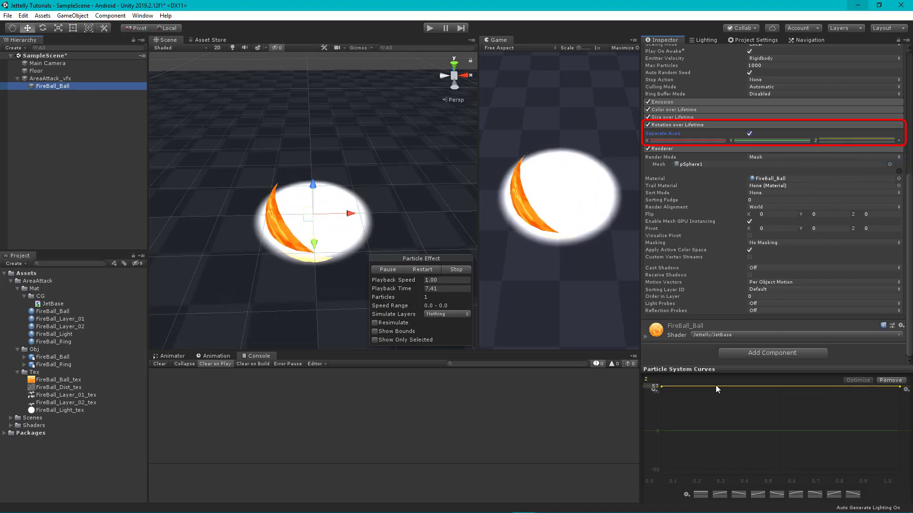
{"action": "left_click_drag", "start_coordinate": [715, 386], "coordinate": [717, 430]}
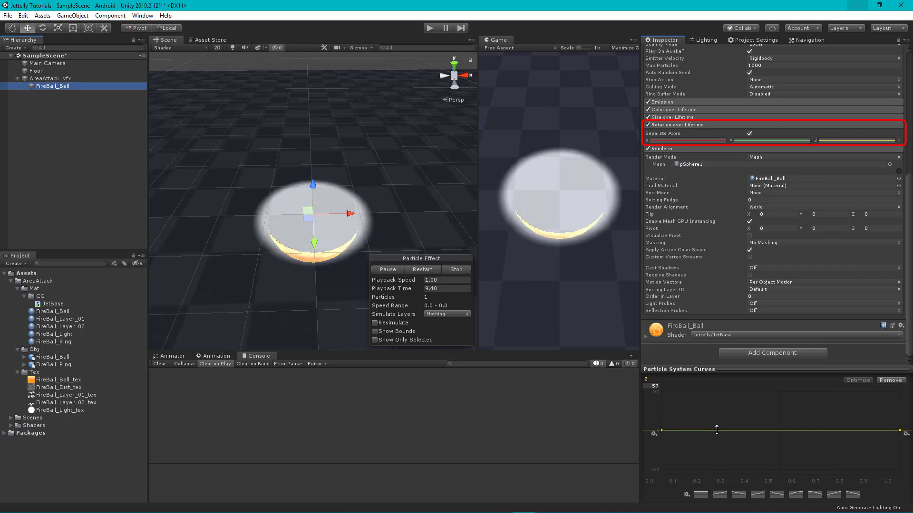
{"action": "left_click_drag", "start_coordinate": [717, 430], "coordinate": [715, 430]}
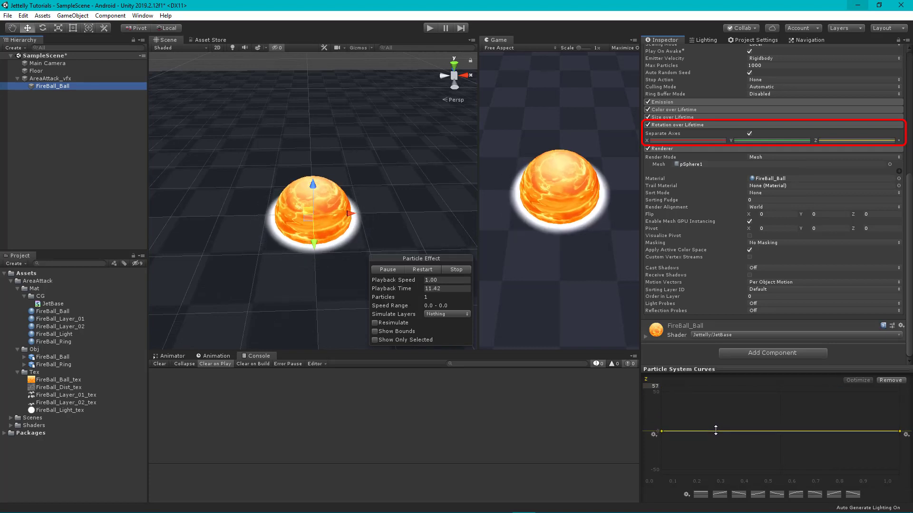
Shape the Y rotation curve to start at 180 and ease down to about 0.77.
{"action": "left_click", "coordinate": [775, 141]}
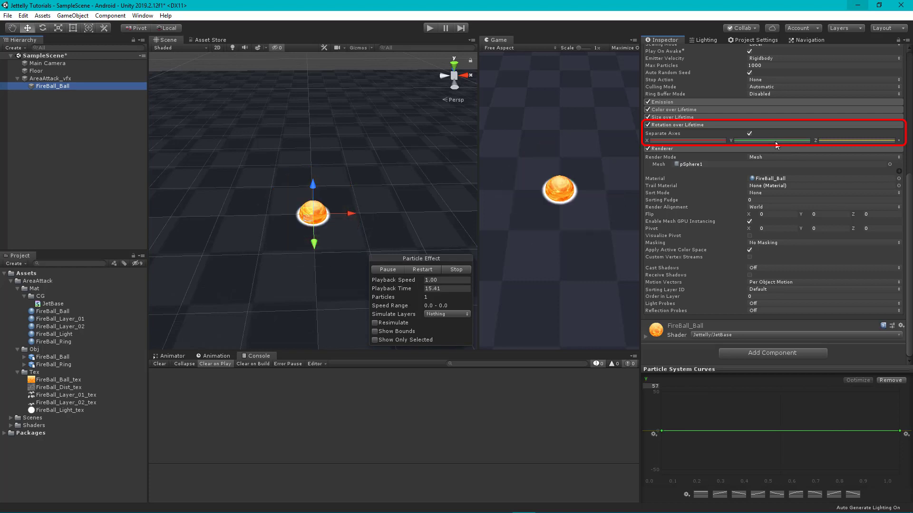
{"action": "left_click", "coordinate": [655, 386]}
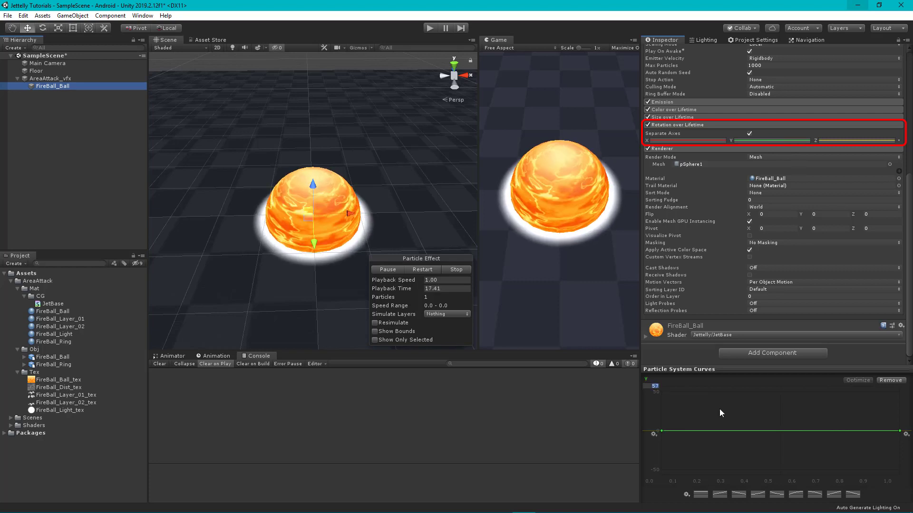
{"action": "type", "text": "180"}
{"action": "key", "text": "Return"}
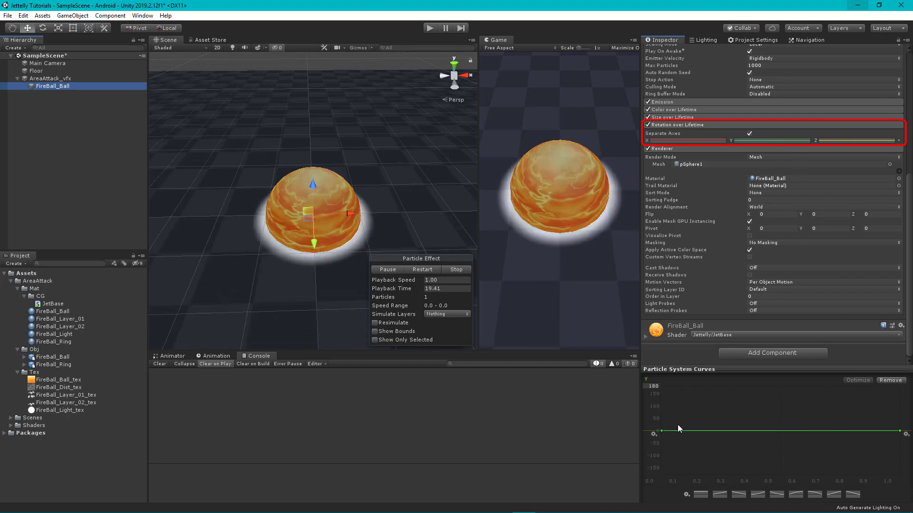
{"action": "left_click_drag", "start_coordinate": [661, 431], "coordinate": [646, 379]}
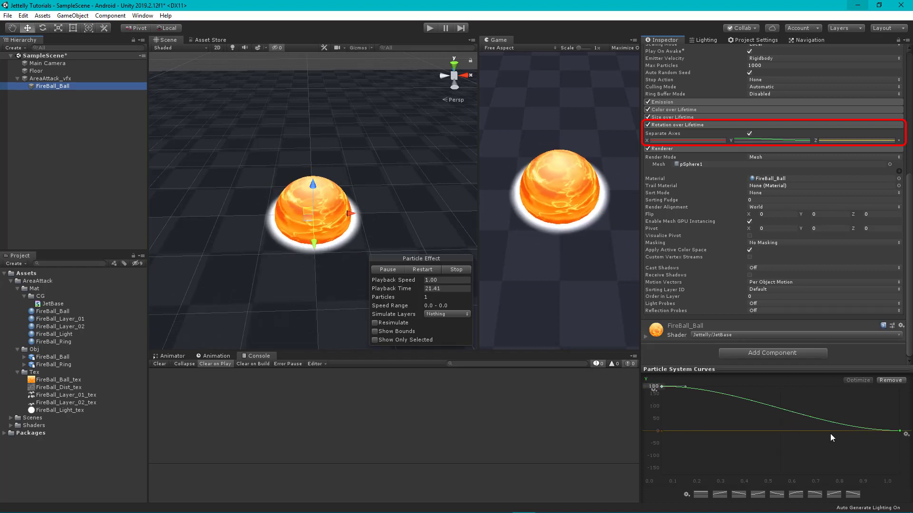
{"action": "left_click_drag", "start_coordinate": [899, 431], "coordinate": [779, 406]}
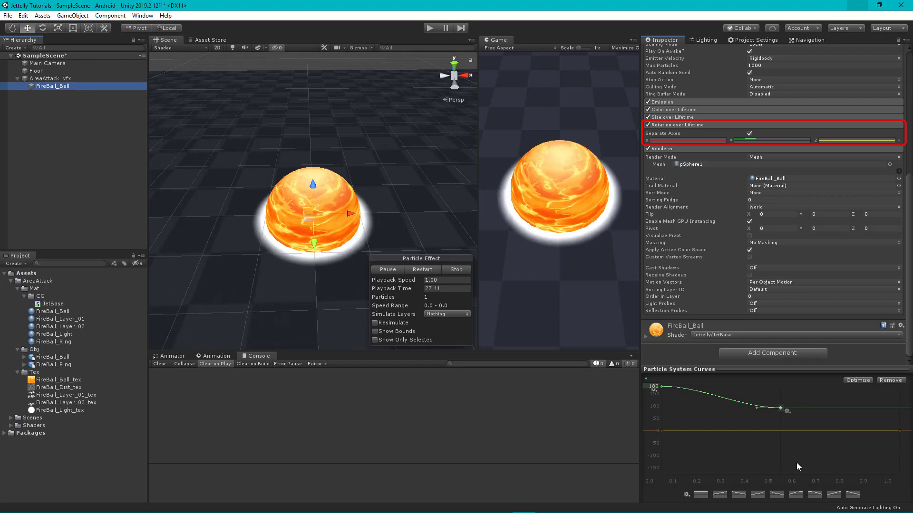
{"action": "mouse_move", "coordinate": [218, 215]}
{"action": "left_mouse_down", "text": "alt"}
{"action": "mouse_move", "coordinate": [312, 254]}
{"action": "mouse_move", "coordinate": [187, 211]}
{"action": "mouse_move", "coordinate": [221, 185]}
{"action": "left_mouse_up", "text": "alt"}
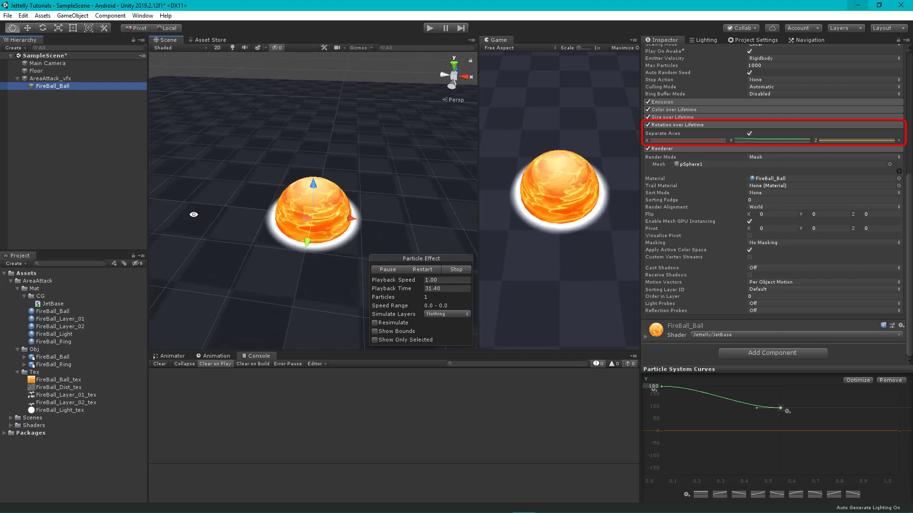
{"action": "left_click_drag", "start_coordinate": [224, 165], "coordinate": [213, 251], "text": "alt"}
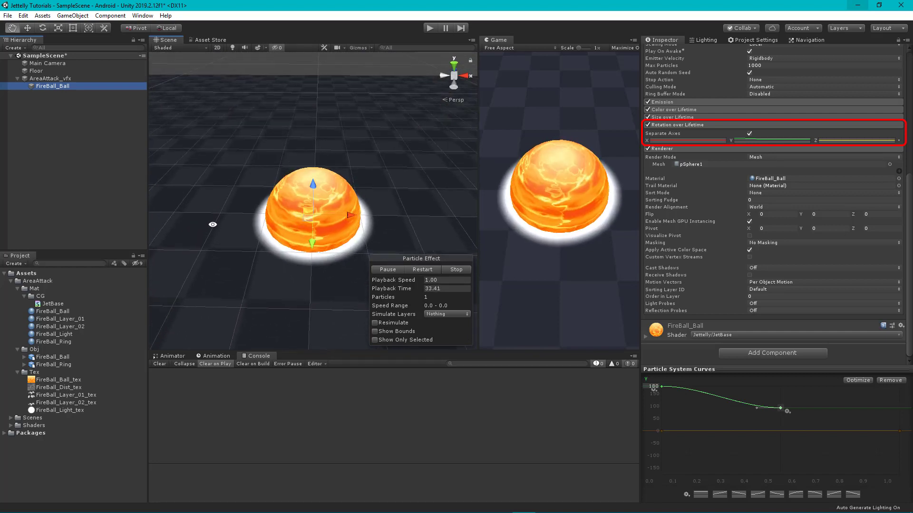
{"action": "key", "text": "w"}
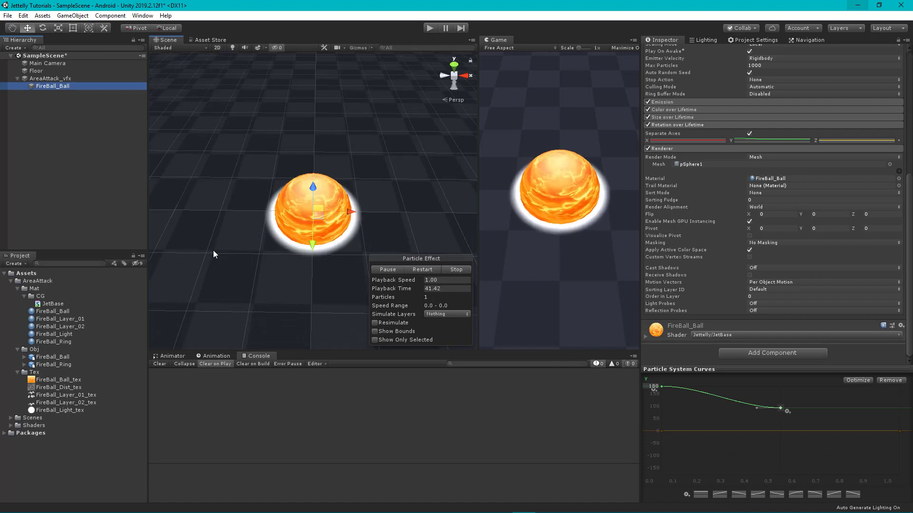
Set AreaAttack_vfx's Start Color to FFCD66 at alpha 0.31, then stop the preview.
{"action": "left_click", "coordinate": [73, 78]}
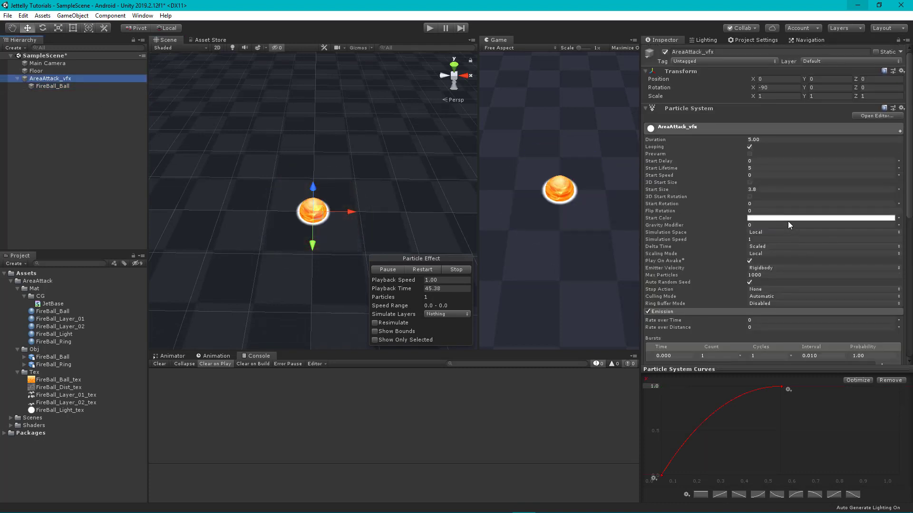
{"action": "left_click", "coordinate": [786, 217]}
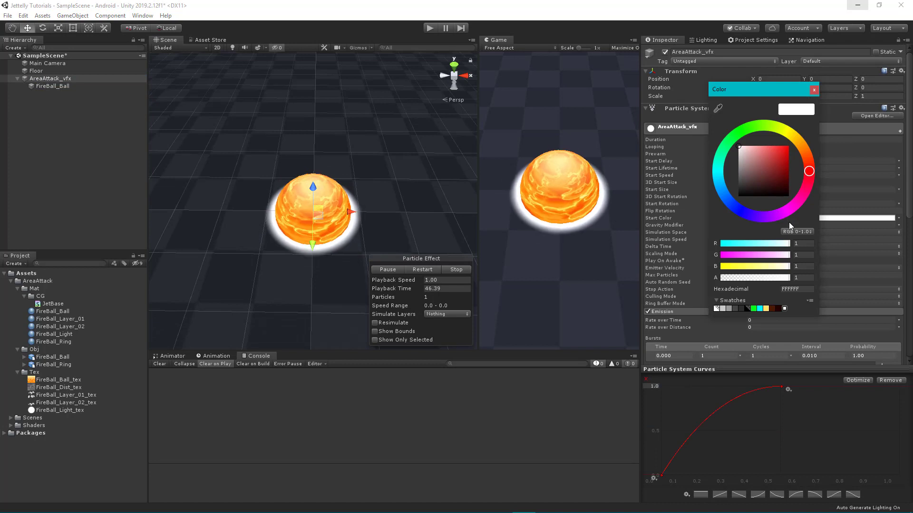
{"action": "left_click", "coordinate": [766, 308]}
{"action": "left_click", "coordinate": [743, 278]}
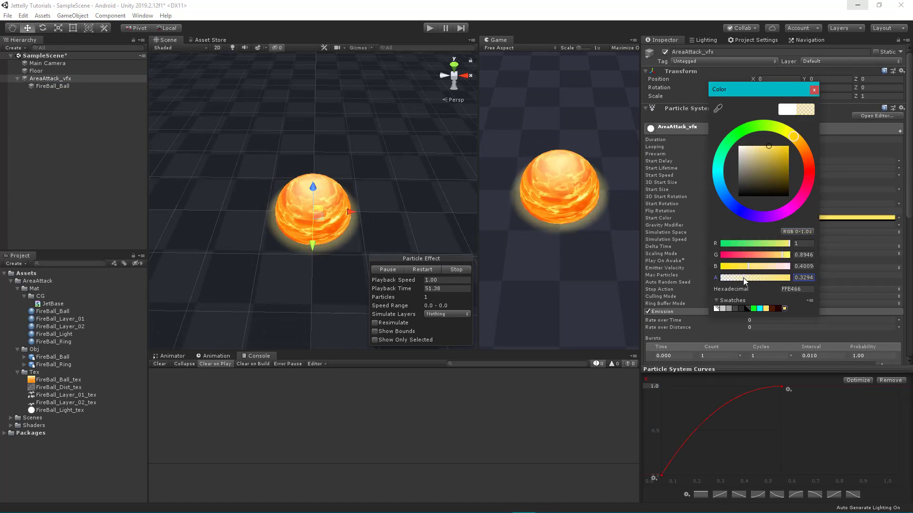
{"action": "left_click_drag", "start_coordinate": [793, 136], "coordinate": [798, 142]}
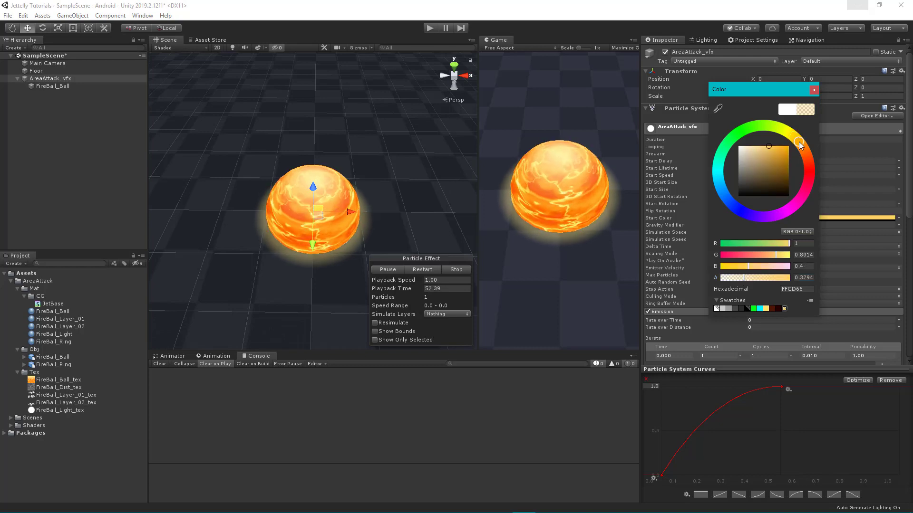
{"action": "left_click", "coordinate": [742, 277]}
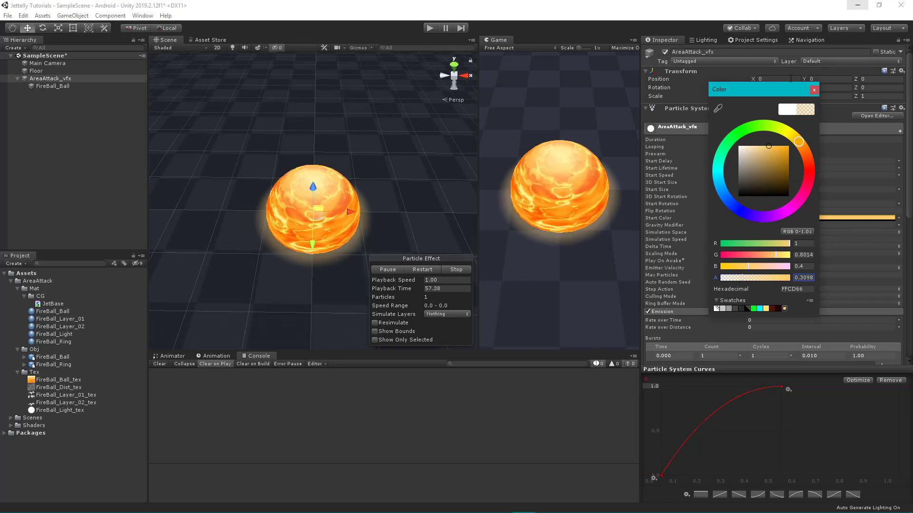
{"action": "mouse_move", "coordinate": [340, 214]}
{"action": "left_mouse_down", "text": "alt"}
{"action": "mouse_move", "coordinate": [343, 205]}
{"action": "mouse_move", "coordinate": [275, 262]}
{"action": "mouse_move", "coordinate": [301, 257]}
{"action": "left_mouse_up", "text": "alt"}
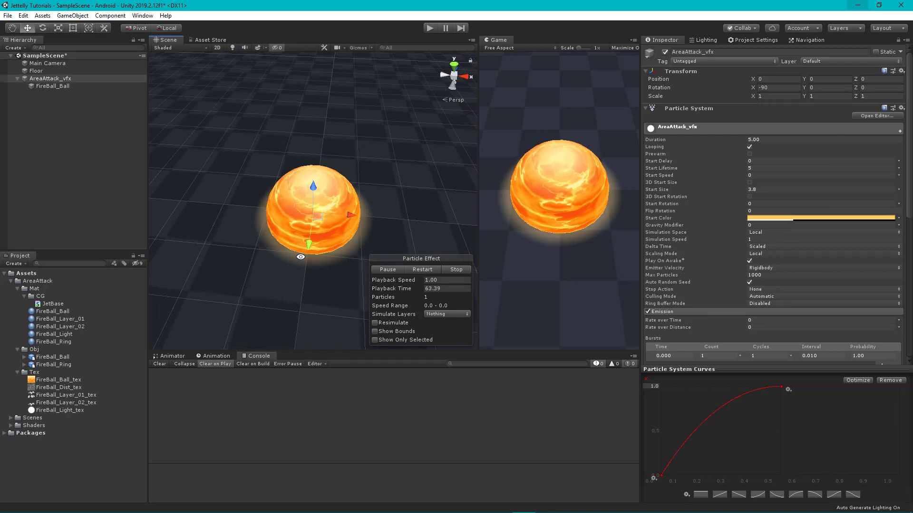
{"action": "left_click", "coordinate": [456, 270]}
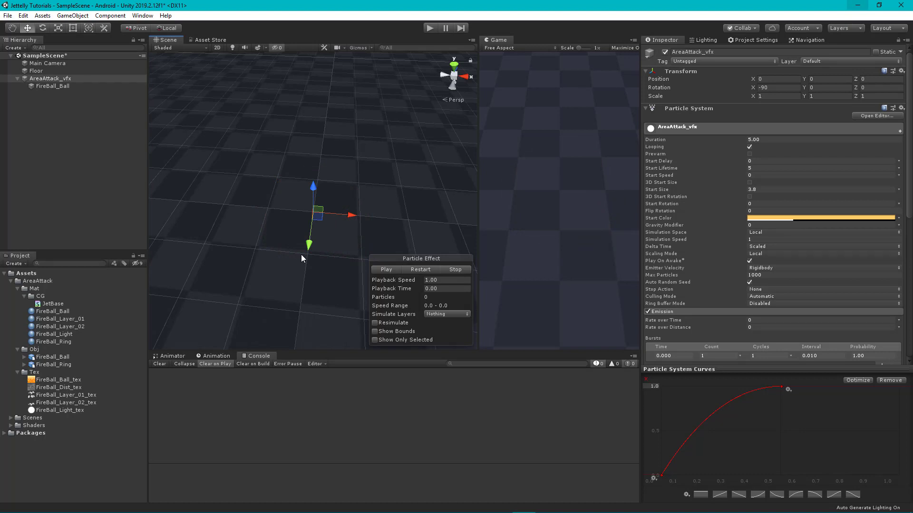
Duplicate the JetBase shader and rename the copy JetTransparent.
{"action": "left_click", "coordinate": [301, 255]}
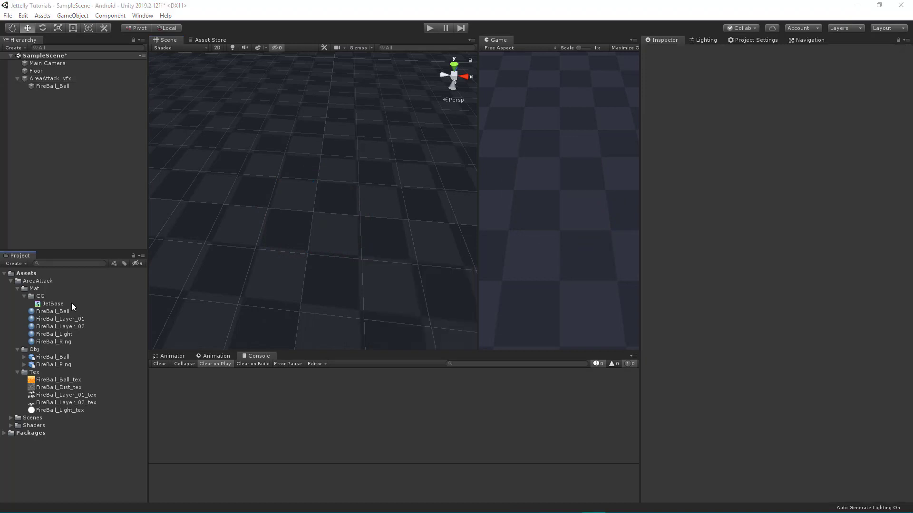
{"action": "left_click", "coordinate": [71, 303]}
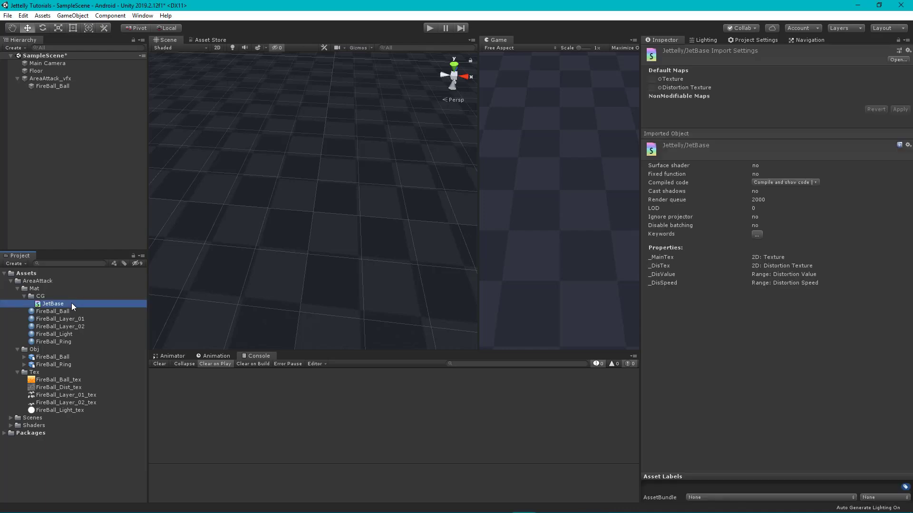
{"action": "key", "text": "ctrl+d"}
{"action": "key", "text": "ctrl+d"}
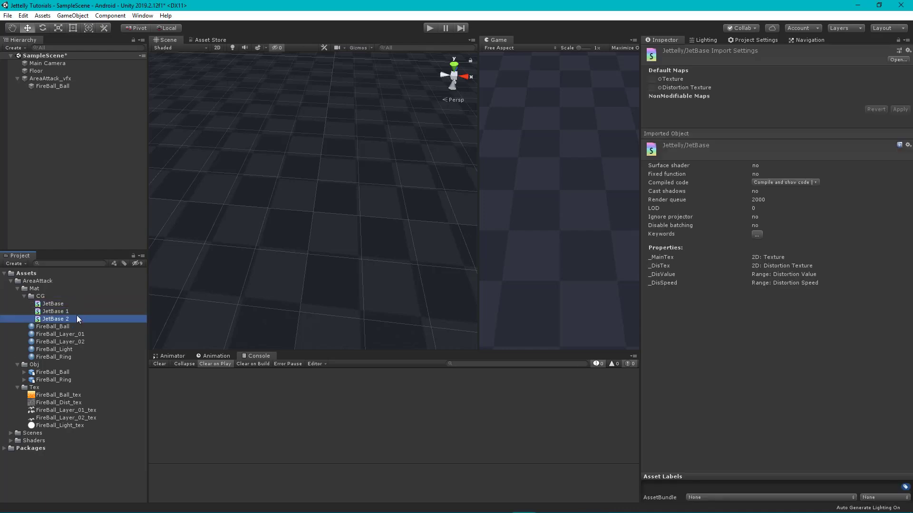
{"action": "left_click", "coordinate": [76, 310]}
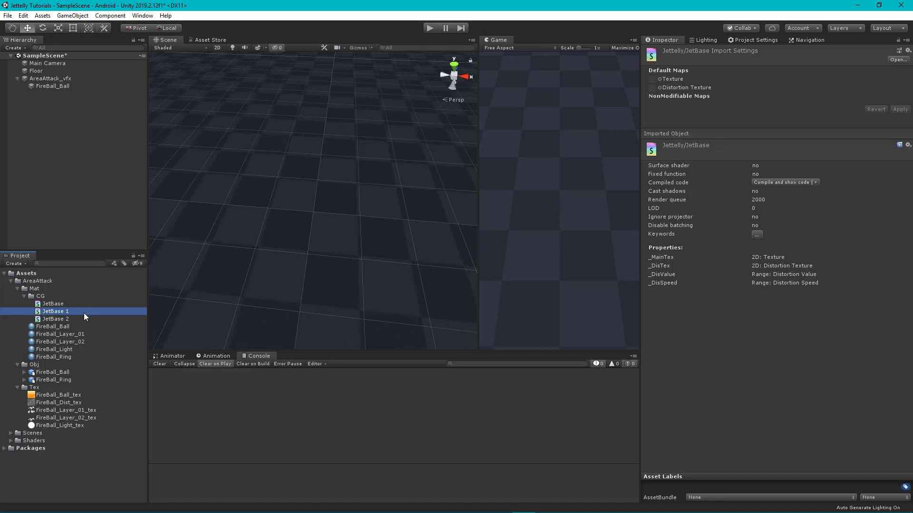
{"action": "left_click", "coordinate": [84, 312]}
{"action": "key", "text": "BackSpace"}
{"action": "type", "text": "Jet"}
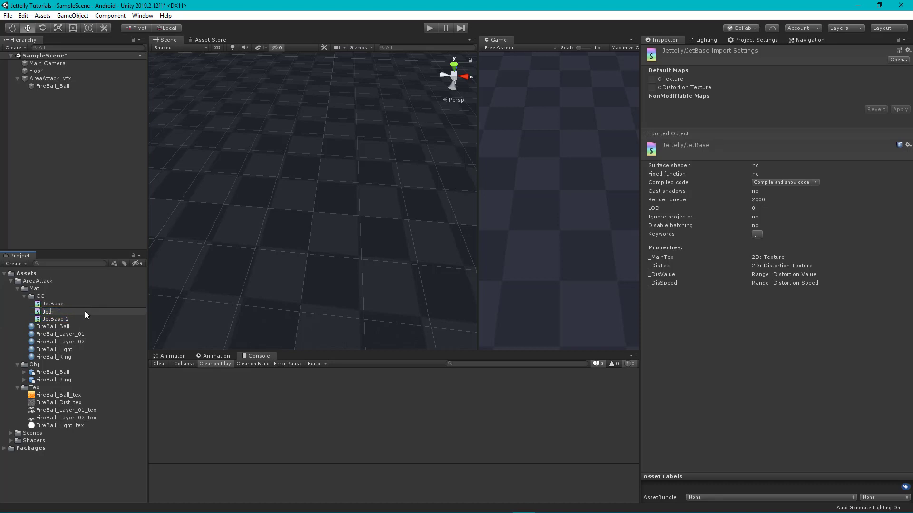
{"action": "type", "text": "Transparent"}
{"action": "key", "text": "Return"}
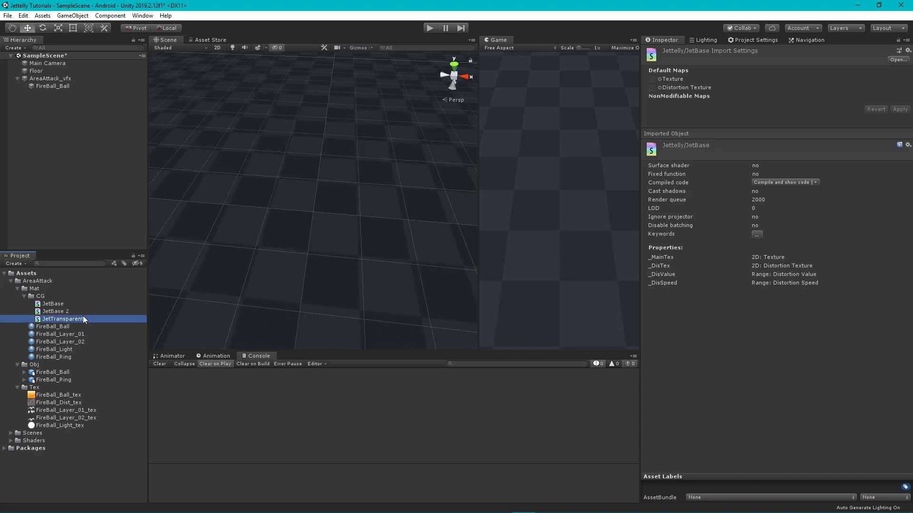
Rename the other JetBase copy to JetAdditive and open it in Visual Studio Code.
{"action": "left_click", "coordinate": [76, 311]}
{"action": "left_click", "coordinate": [86, 311]}
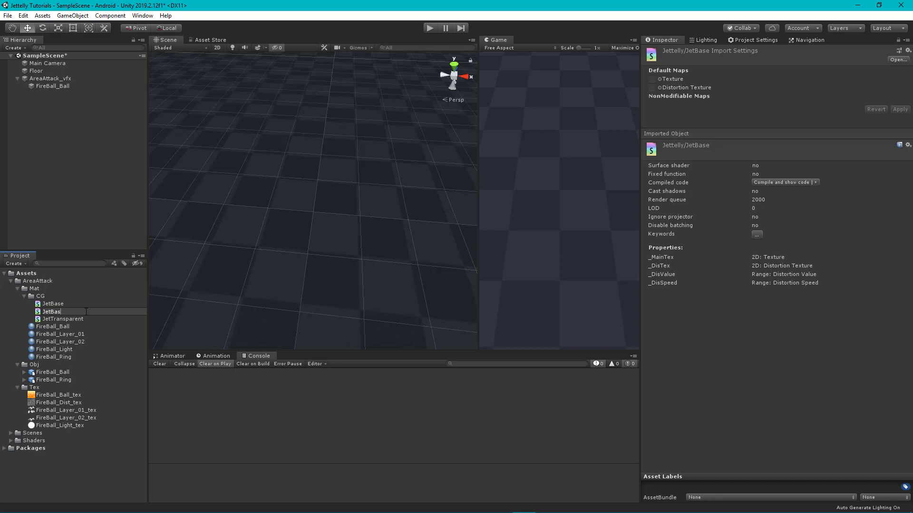
{"action": "key", "text": "BackSpace"}
{"action": "key", "text": "BackSpace"}
{"action": "key", "text": "BackSpace"}
{"action": "type", "text": "Addi"}
{"action": "type", "text": "tive"}
{"action": "key", "text": "Return"}
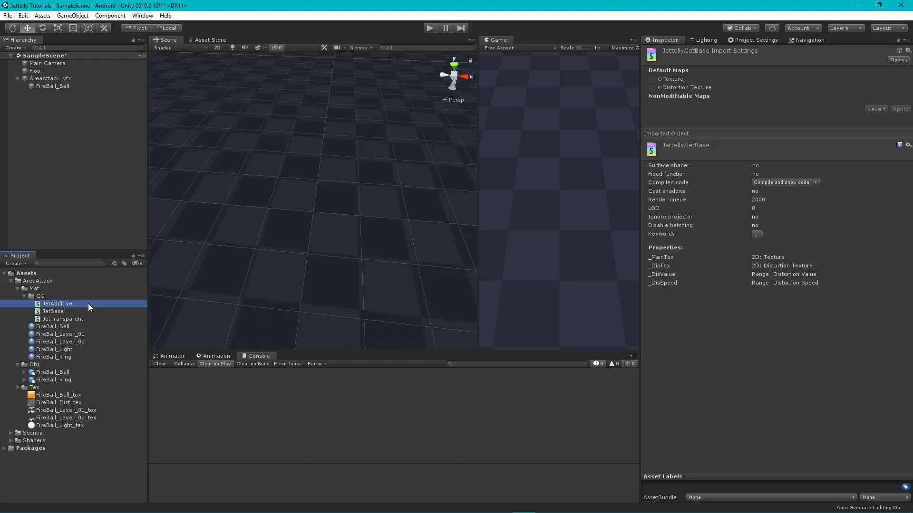
{"action": "double_click", "coordinate": [88, 304]}
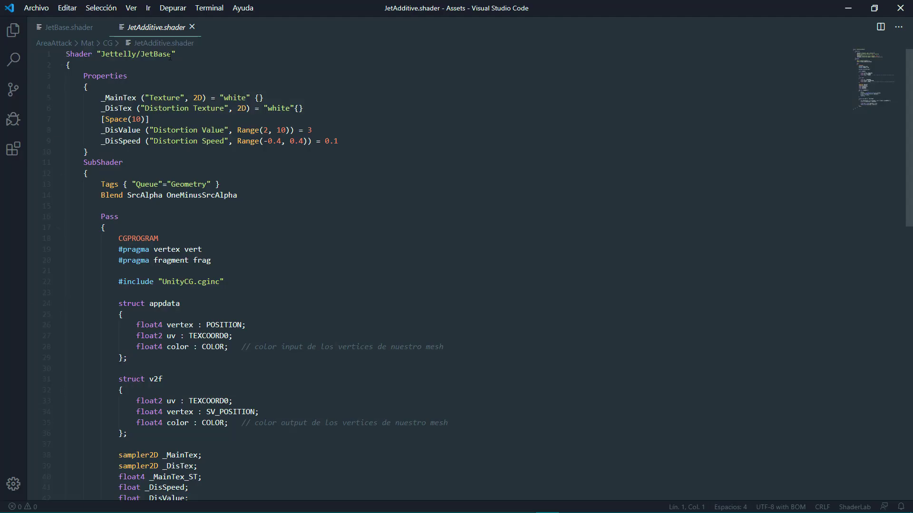
Rename the shader on line 1 to Jettelly/JetAdditive.
{"action": "left_click", "coordinate": [172, 54]}
{"action": "key", "text": "BackSpace"}
{"action": "key", "text": "BackSpace"}
{"action": "key", "text": "BackSpace"}
{"action": "key", "text": "BackSpace"}
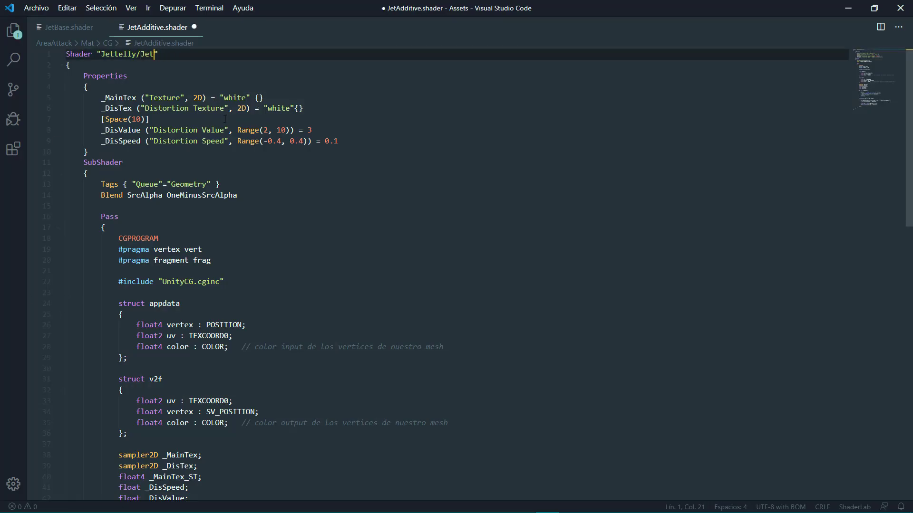
{"action": "type", "text": "Additive"}
{"action": "left_click", "coordinate": [369, 141]}
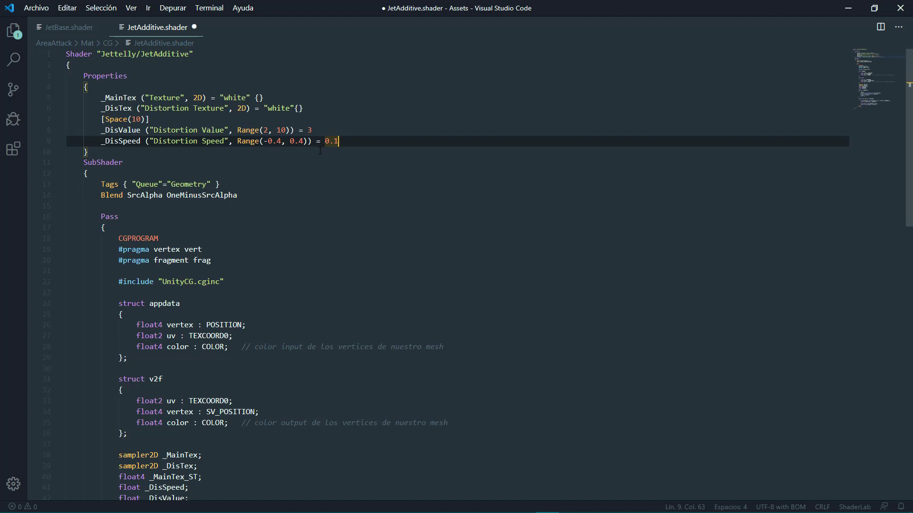
Change the blend to SrcAlpha One and add ZWrite Off and Cull Off lines.
{"action": "scroll", "coordinate": [263, 167], "scroll_direction": "down", "scroll_amount": 1}
{"action": "left_click_drag", "start_coordinate": [253, 166], "coordinate": [181, 167]}
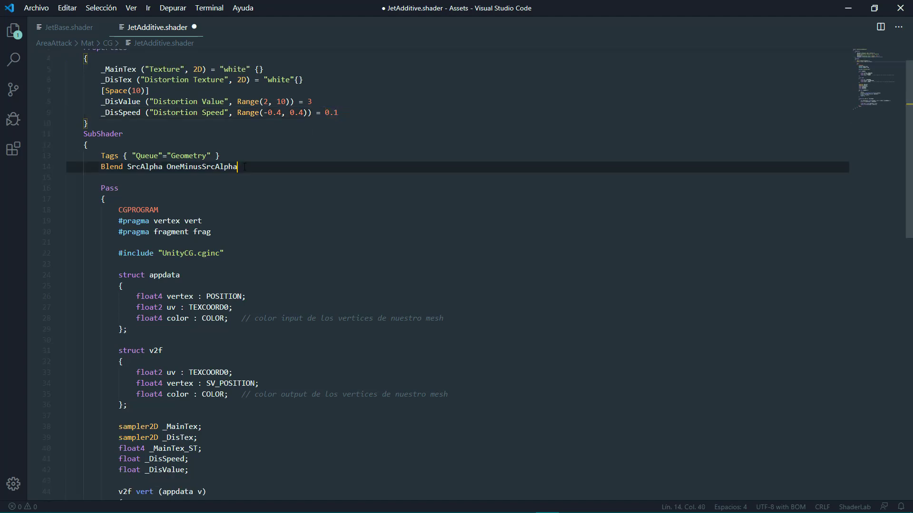
{"action": "key", "text": "BackSpace"}
{"action": "key", "text": "Return"}
{"action": "type", "text": "Z"}
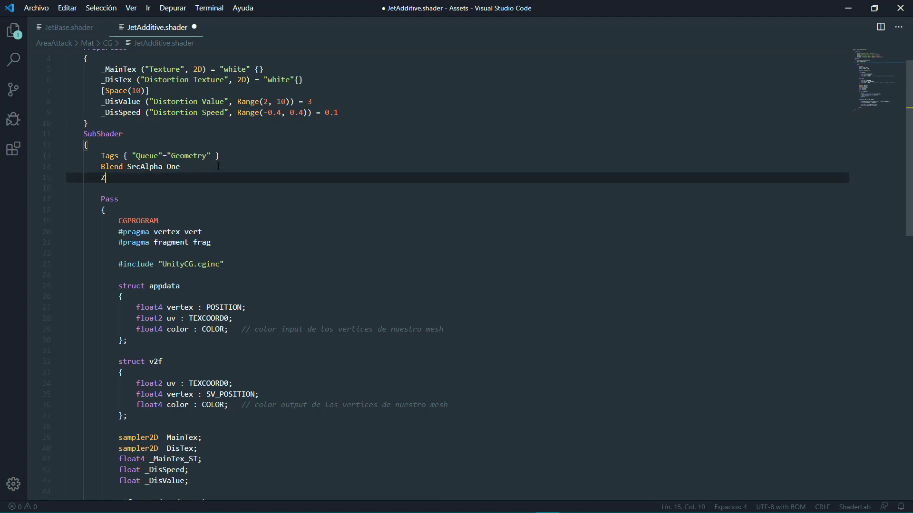
{"action": "type", "text": "write Of"}
{"action": "type", "text": "f"}
{"action": "key", "text": "Left"}
{"action": "key", "text": "Left"}
{"action": "key", "text": "Left"}
{"action": "key", "text": "BackSpace"}
{"action": "type", "text": "W"}
{"action": "key", "text": "End"}
{"action": "key", "text": "Return"}
{"action": "type", "text": "Cull "}
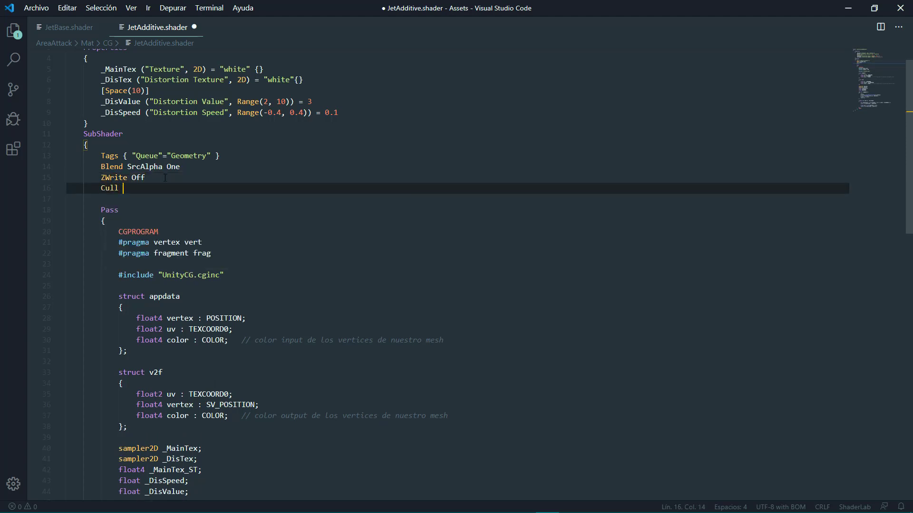
{"action": "type", "text": "Off"}
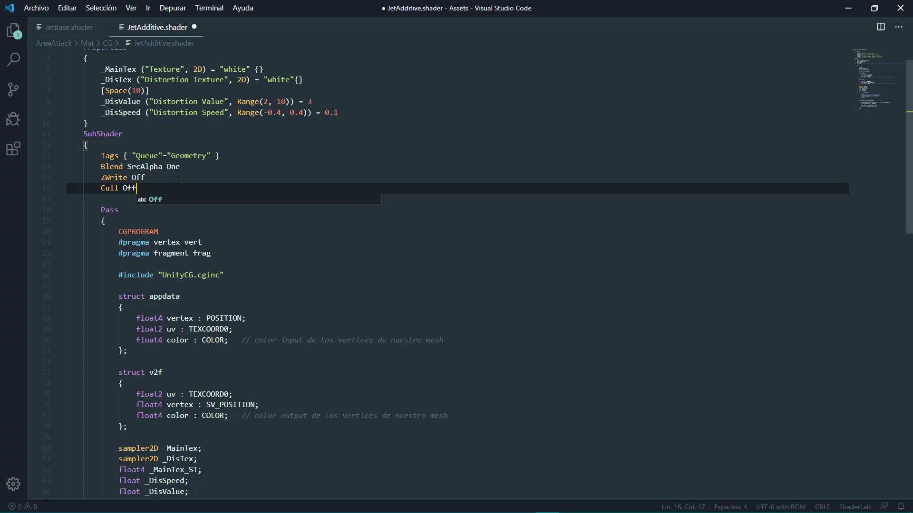
Change the Queue tag from Geometry to Transparent.
{"action": "left_click", "coordinate": [207, 155]}
{"action": "key", "text": "ctrl+shift+Left"}
{"action": "type", "text": "Tran"}
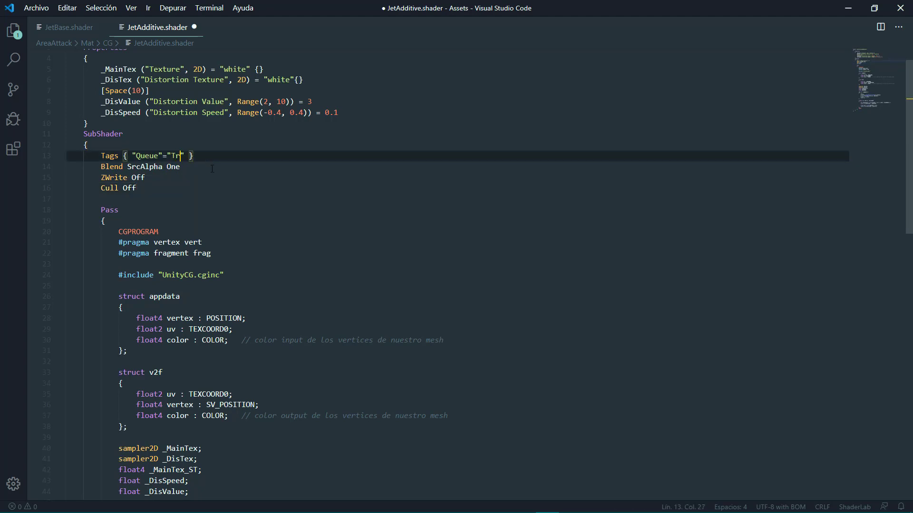
{"action": "type", "text": "sparent"}
{"action": "left_click", "coordinate": [306, 155]}
Make frag return float4(i.color.rgb, col.a * i.color.a) and save JetAdditive.shader.
{"action": "scroll", "coordinate": [303, 167], "scroll_direction": "down", "scroll_amount": 1}
{"action": "scroll", "coordinate": [307, 173], "scroll_direction": "down", "scroll_amount": 6}
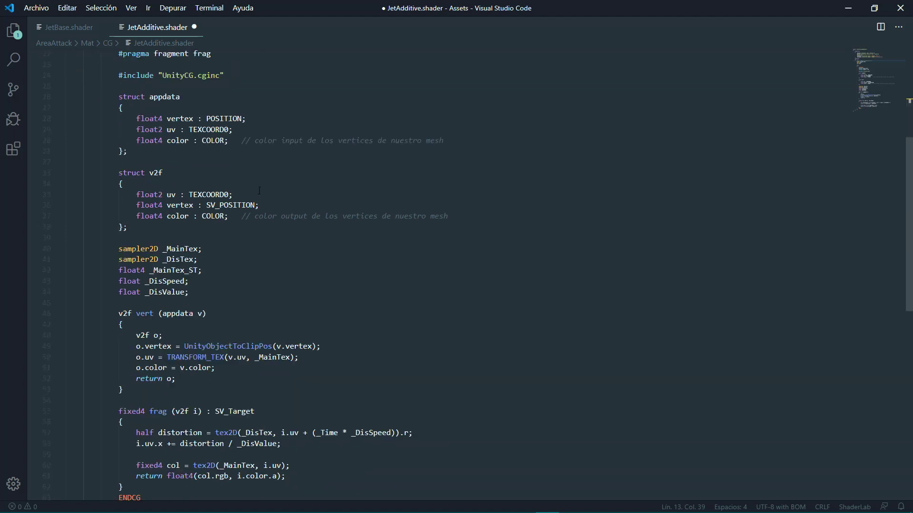
{"action": "scroll", "coordinate": [309, 178], "scroll_direction": "down", "scroll_amount": 4}
{"action": "scroll", "coordinate": [314, 186], "scroll_direction": "down", "scroll_amount": 4}
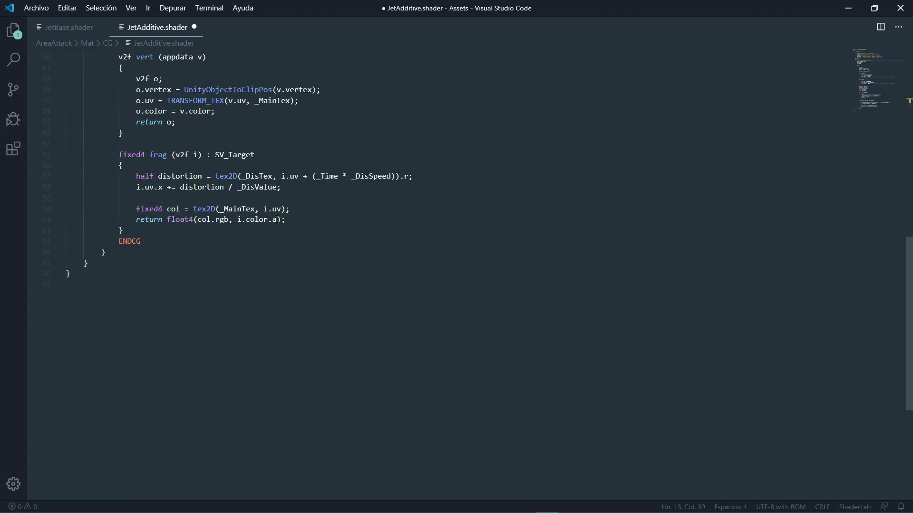
{"action": "left_click_drag", "start_coordinate": [277, 219], "coordinate": [198, 219]}
{"action": "type", "text": "i"}
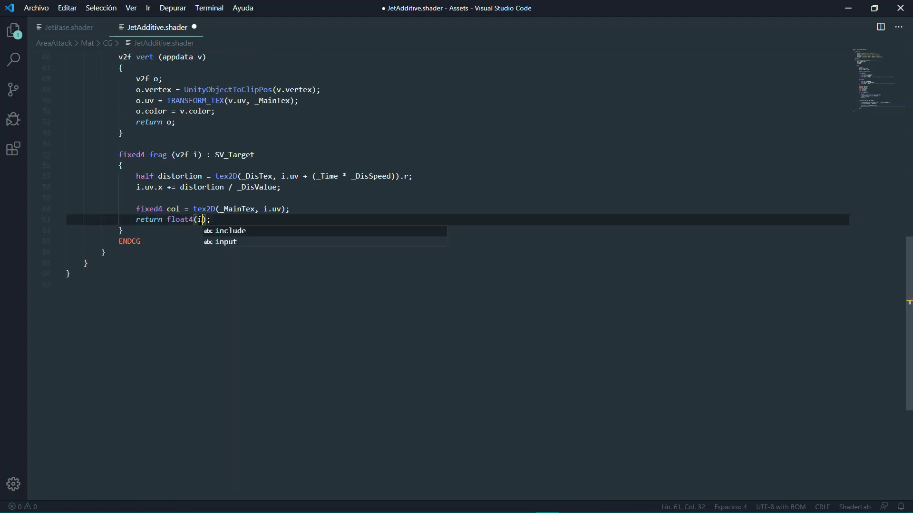
{"action": "type", "text": ".color.r"}
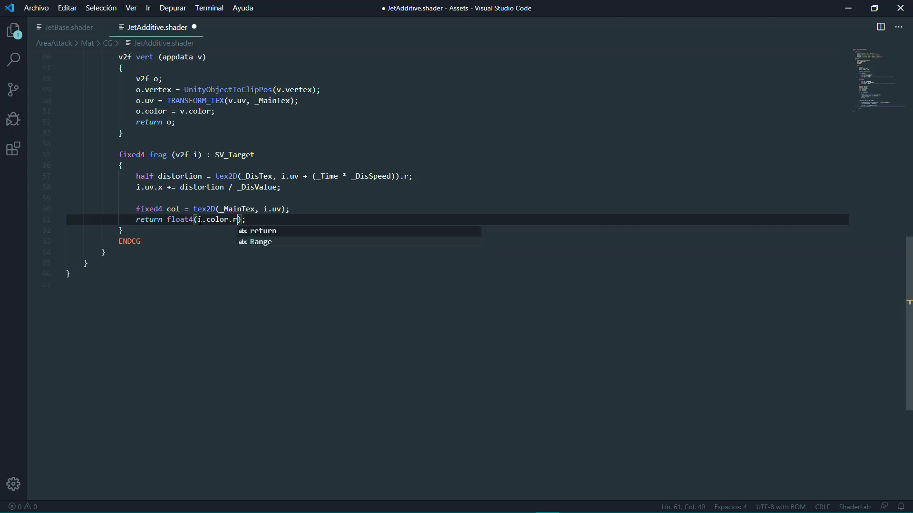
{"action": "type", "text": "gb"}
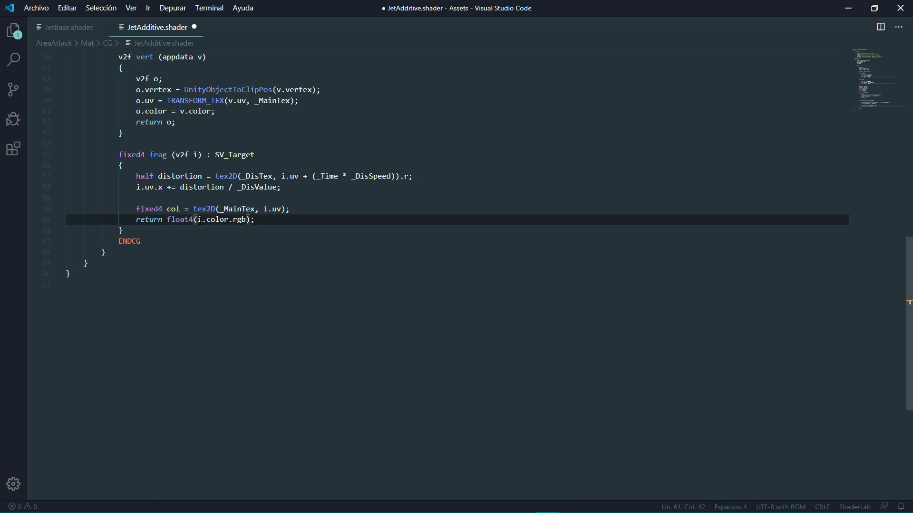
{"action": "type", "text": ", col."}
{"action": "type", "text": "a * i"}
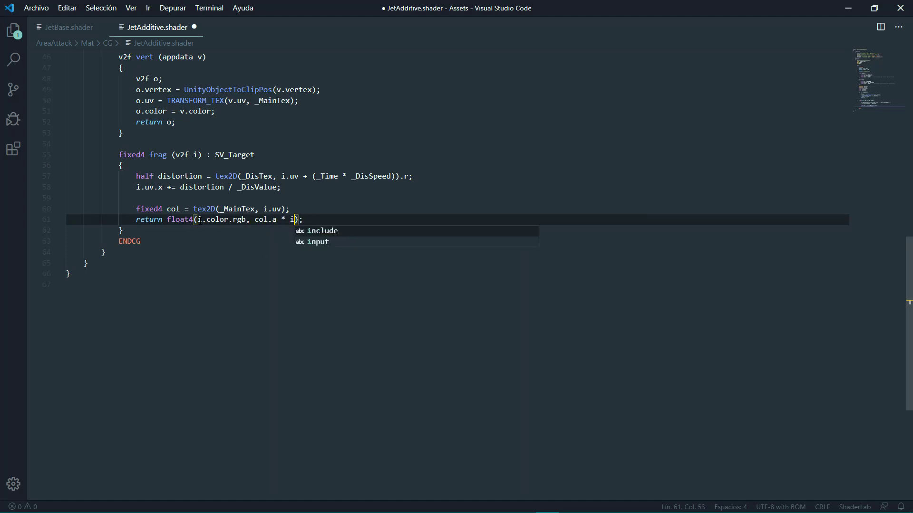
{"action": "type", "text": ".color"}
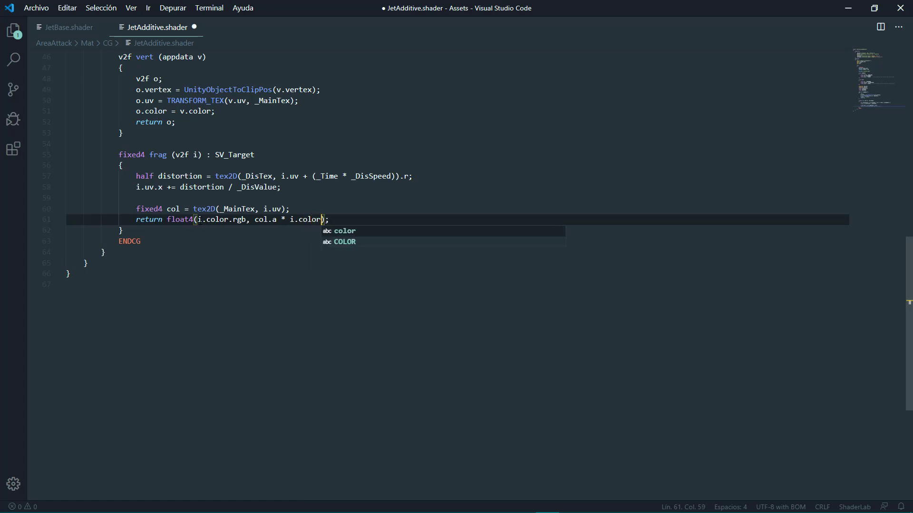
{"action": "type", "text": ".a"}
{"action": "left_click", "coordinate": [379, 219]}
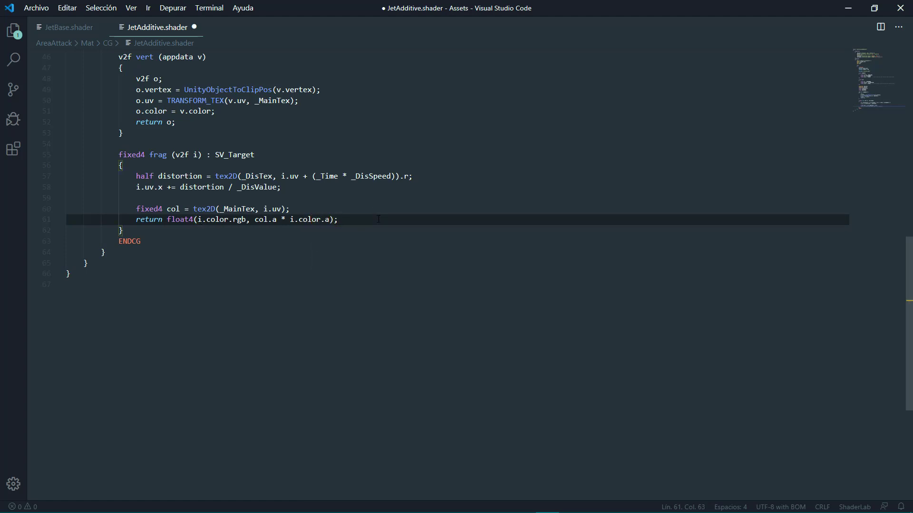
{"action": "key", "text": "ctrl+s"}
Switch back to Unity so the JetAdditive shader imports.
{"action": "key", "text": "alt+Tab"}
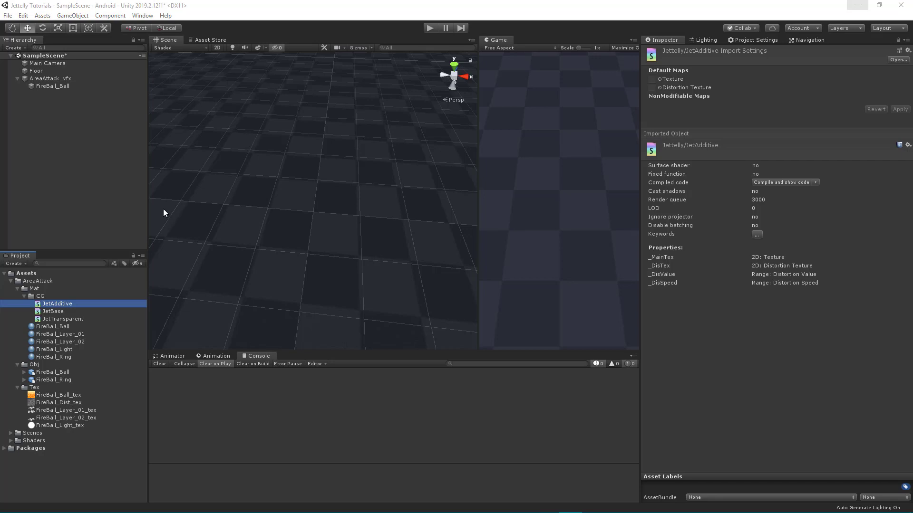
Set FireBall_Layer_01 material to Jettelly/JetAdditive with FireBall_Layer_01_tex and FireBall_Dist_tex distortion.
{"action": "left_click", "coordinate": [69, 333]}
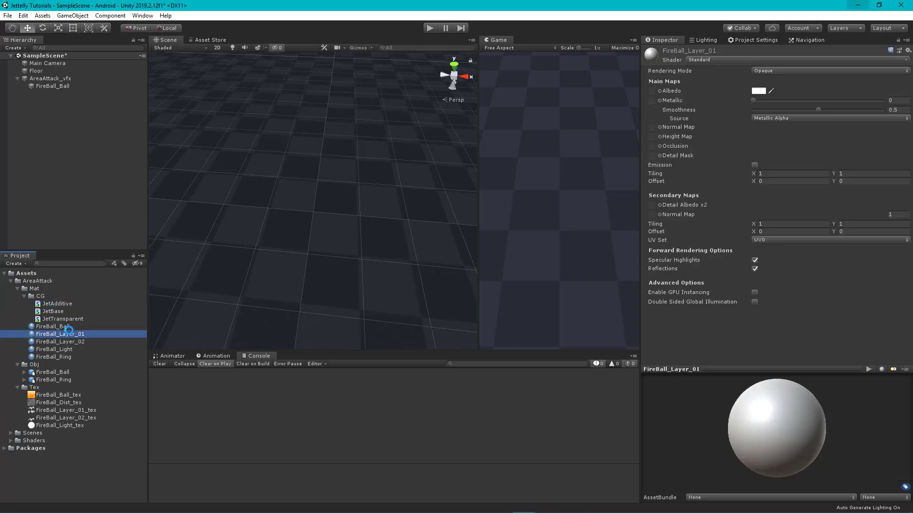
{"action": "left_click", "coordinate": [727, 59]}
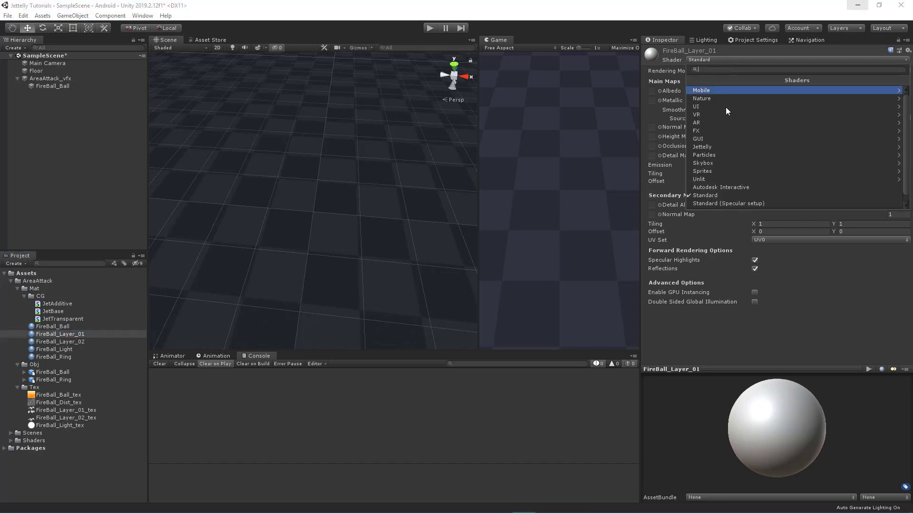
{"action": "left_click", "coordinate": [718, 145]}
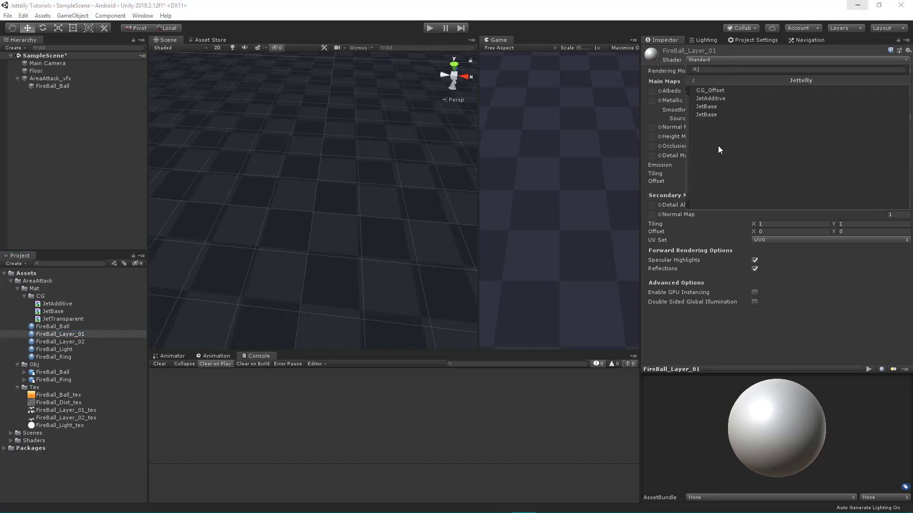
{"action": "left_click", "coordinate": [720, 98]}
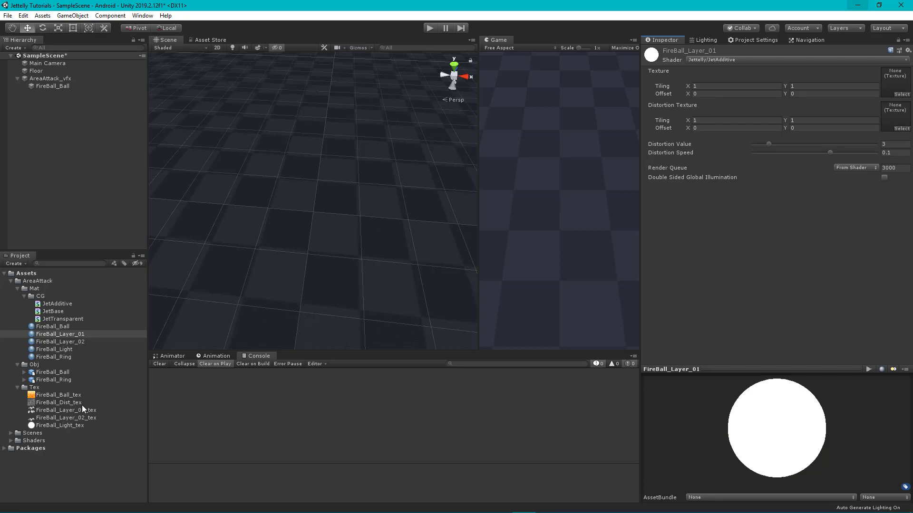
{"action": "left_click_drag", "start_coordinate": [71, 410], "coordinate": [886, 80]}
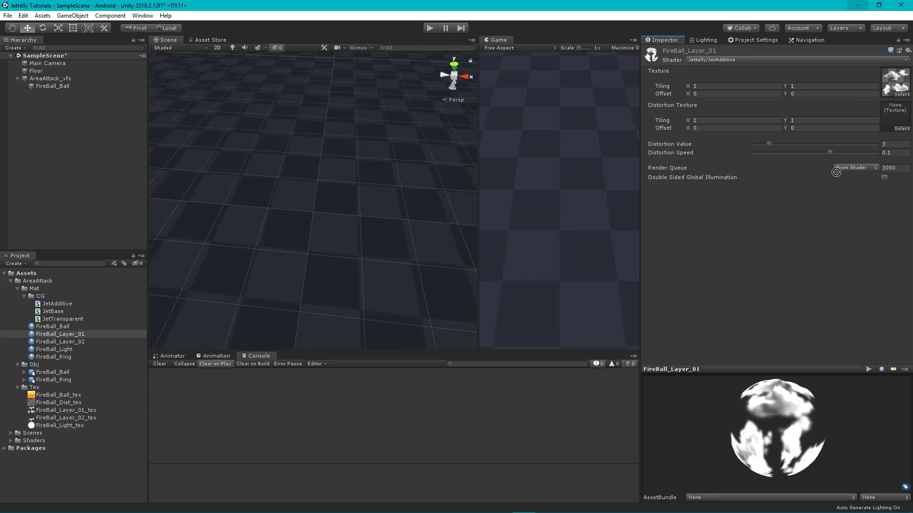
{"action": "left_click_drag", "start_coordinate": [47, 404], "coordinate": [895, 116]}
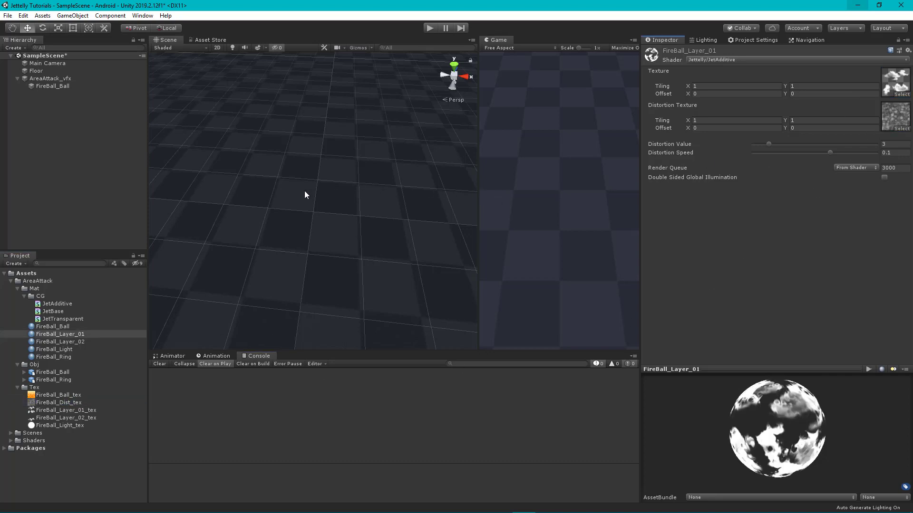
{"action": "left_click", "coordinate": [62, 87]}
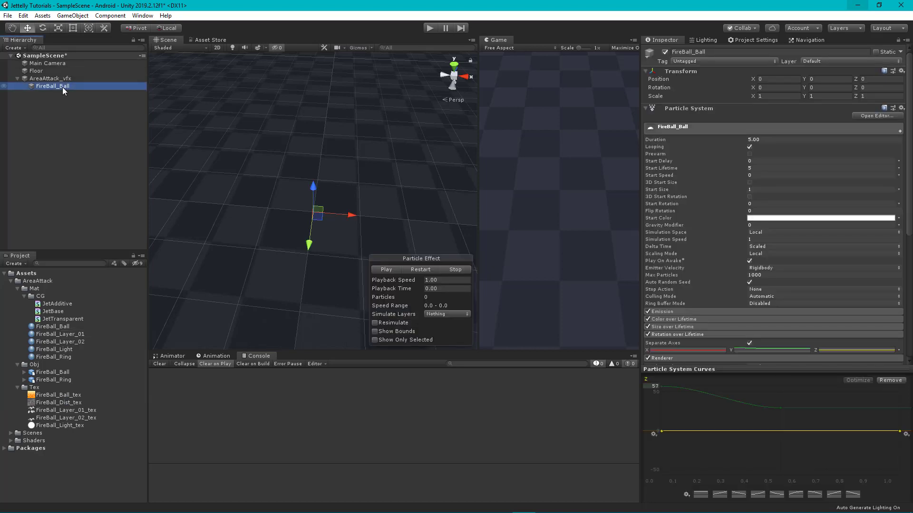
Duplicate the FireBall_Ball particle system and rename the copy FireBall_Layer_01.
{"action": "key", "text": "ctrl+d"}
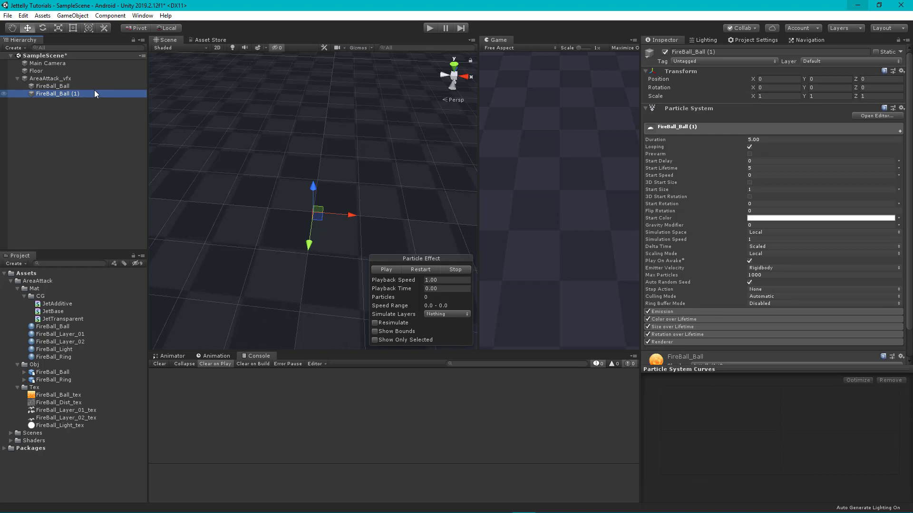
{"action": "key", "text": "F2"}
{"action": "left_click", "coordinate": [91, 94]}
{"action": "key", "text": "BackSpace"}
{"action": "key", "text": "BackSpace"}
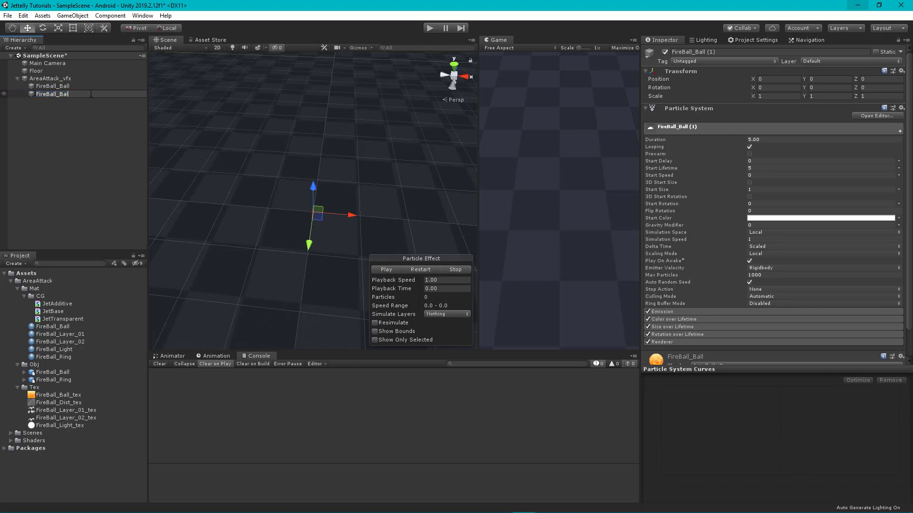
{"action": "key", "text": "BackSpace"}
{"action": "key", "text": "BackSpace"}
{"action": "key", "text": "BackSpace"}
{"action": "type", "text": "Layer"}
{"action": "type", "text": "_01"}
{"action": "key", "text": "Return"}
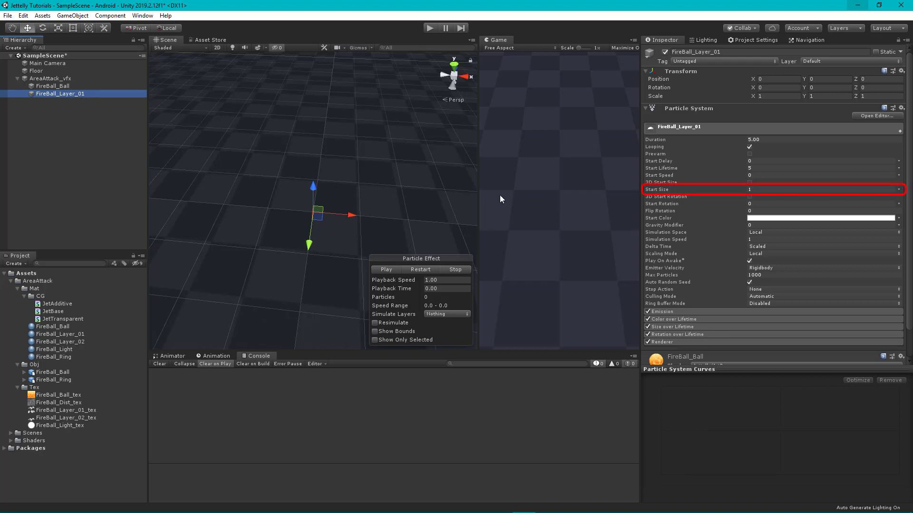
Set FireBall_Layer_01's Start Size to 1.1 and Start Color to FFE466 at 0.8 alpha.
{"action": "left_click", "coordinate": [768, 189]}
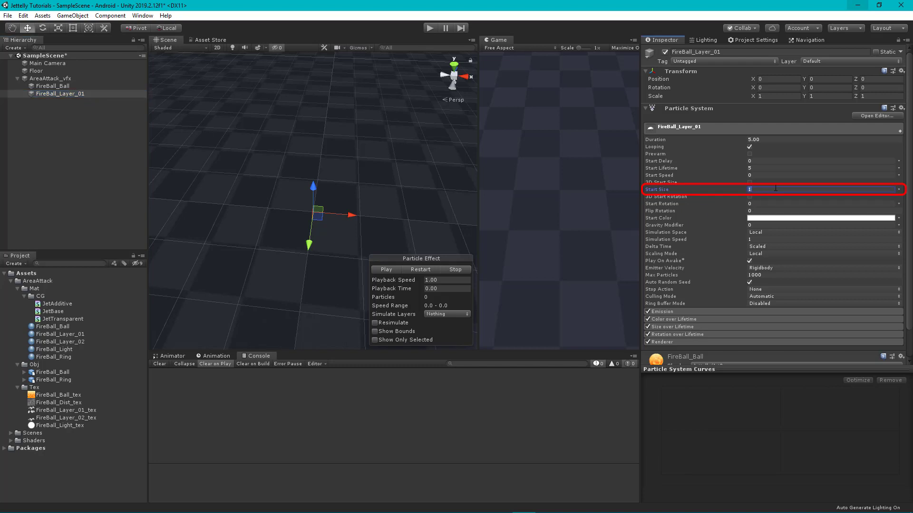
{"action": "type", "text": ".1"}
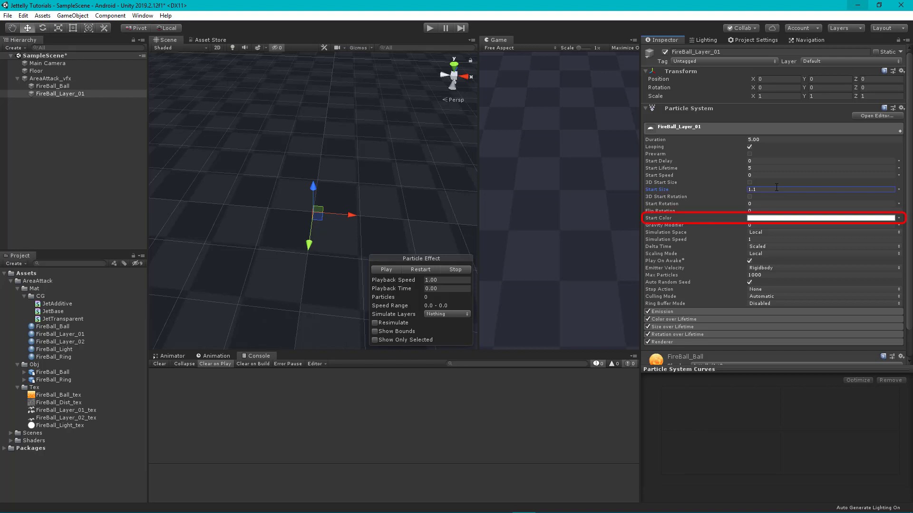
{"action": "left_click", "coordinate": [778, 218]}
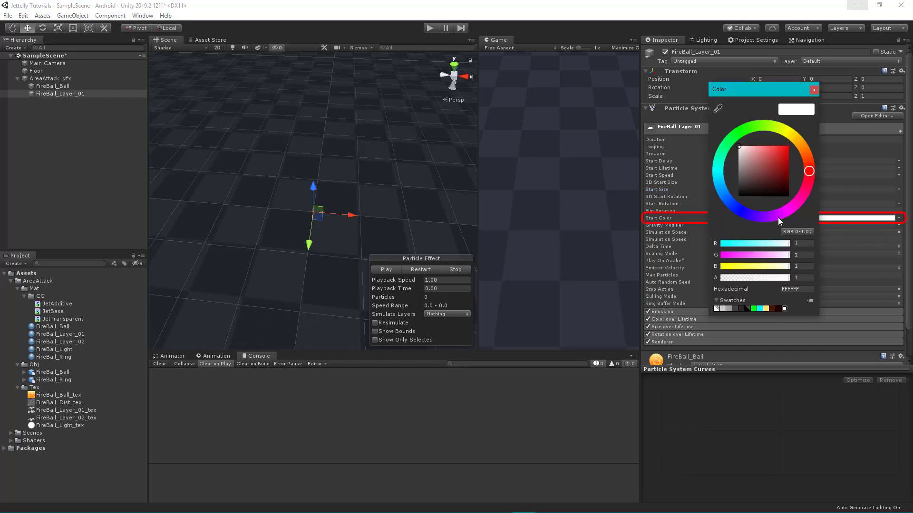
{"action": "left_click", "coordinate": [765, 309]}
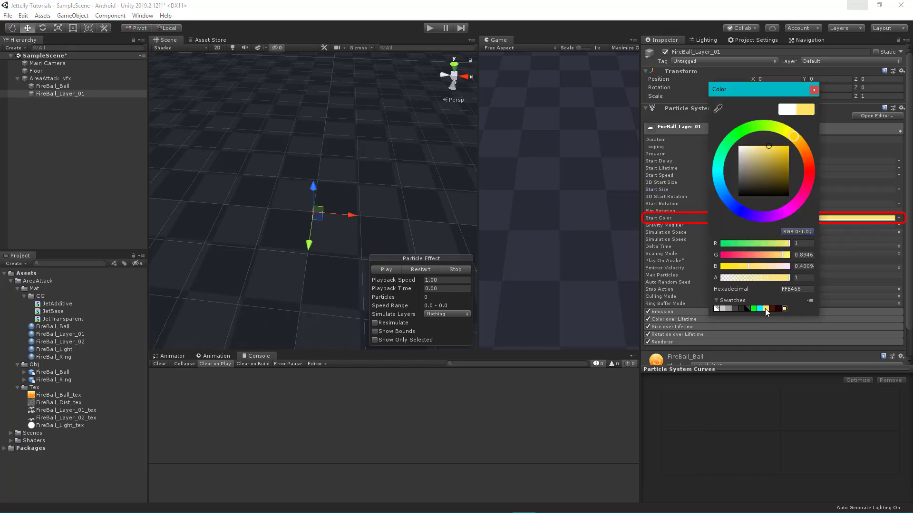
{"action": "left_click", "coordinate": [775, 277]}
{"action": "left_click", "coordinate": [810, 278]}
{"action": "type", "text": "0.8"}
{"action": "left_click", "coordinate": [814, 90]}
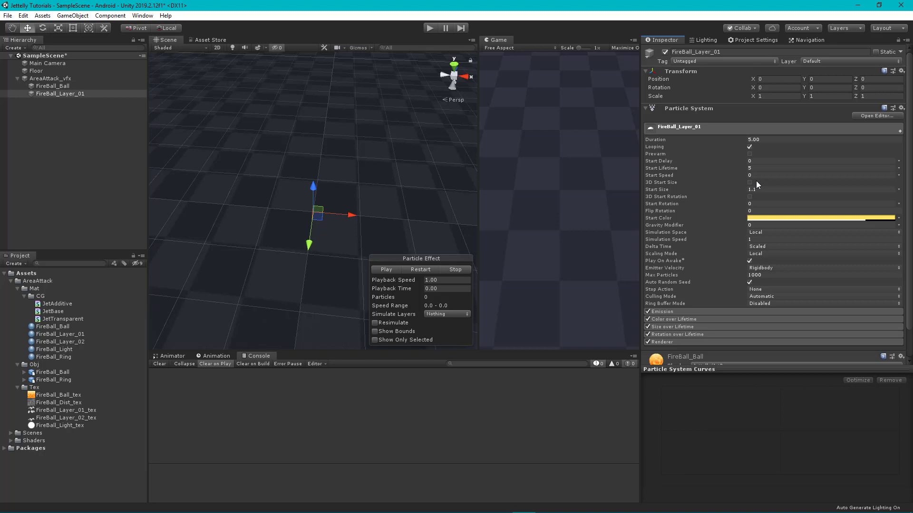
{"action": "scroll", "coordinate": [756, 181], "scroll_direction": "down", "scroll_amount": 2}
Assign the FireBall_Layer_01 material to the particle system's Renderer.
{"action": "left_click", "coordinate": [699, 311]}
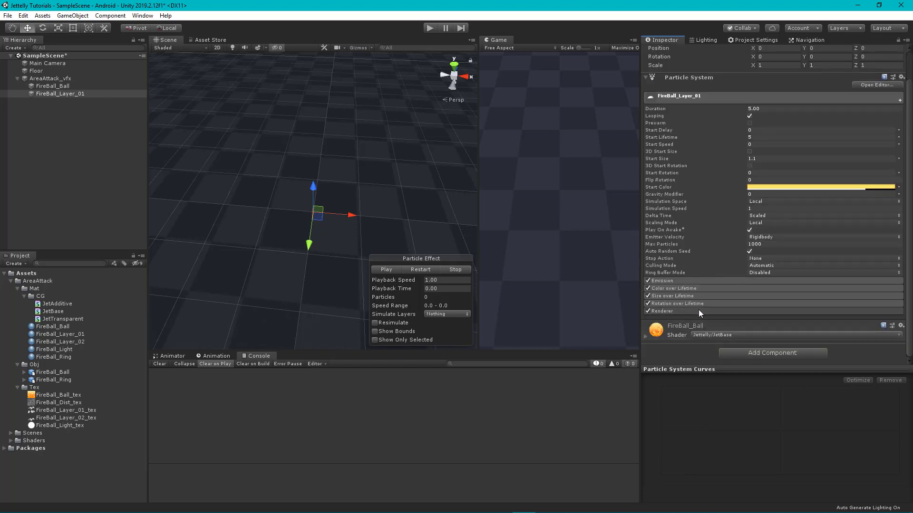
{"action": "scroll", "coordinate": [701, 282], "scroll_direction": "down", "scroll_amount": 8}
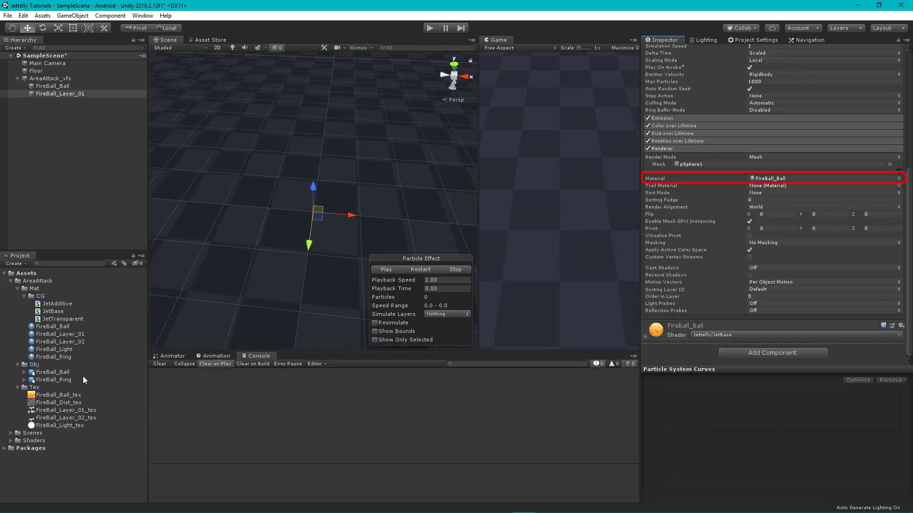
{"action": "mouse_move", "coordinate": [60, 334]}
{"action": "left_mouse_down"}
{"action": "mouse_move", "coordinate": [502, 270]}
{"action": "mouse_move", "coordinate": [770, 178]}
{"action": "left_mouse_up"}
Preview the glowing fireball dome in the scene, then open the JetTransparent shader.
{"action": "left_click", "coordinate": [384, 269]}
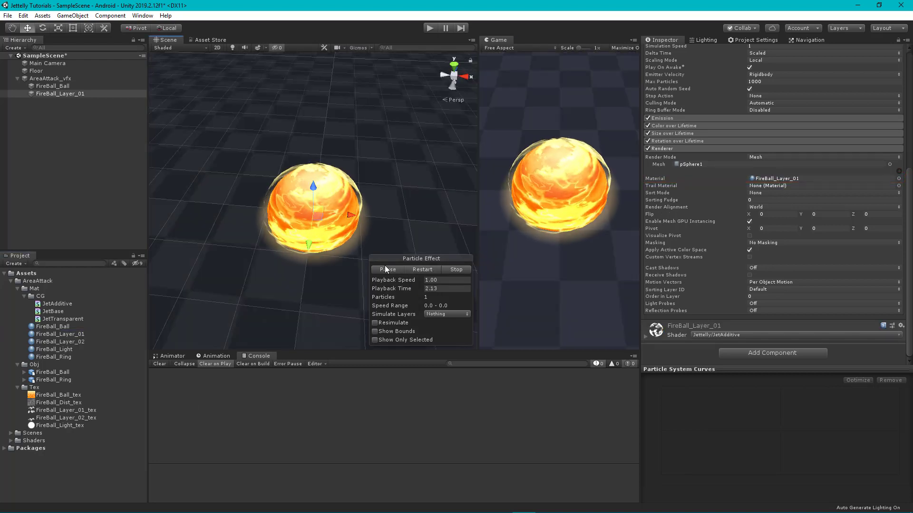
{"action": "mouse_move", "coordinate": [290, 269]}
{"action": "left_mouse_down", "text": "alt"}
{"action": "mouse_move", "coordinate": [299, 257]}
{"action": "mouse_move", "coordinate": [284, 262]}
{"action": "left_mouse_up", "text": "alt"}
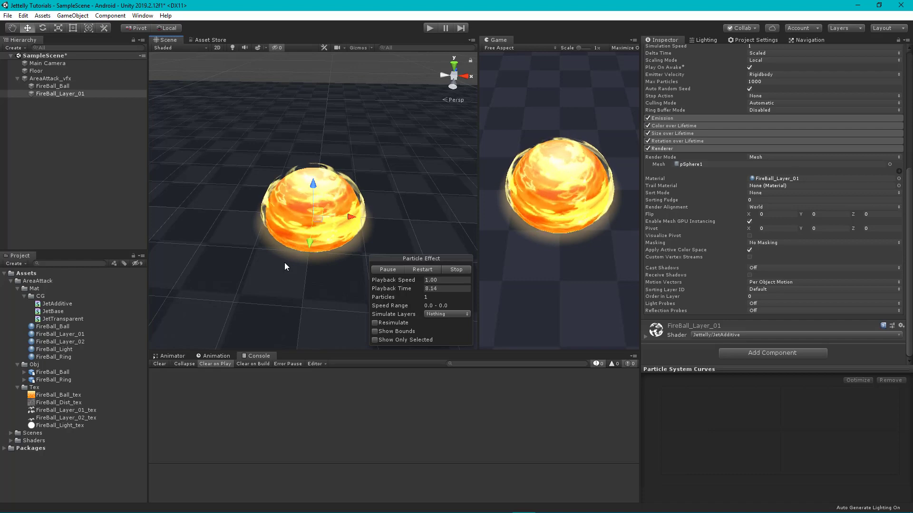
{"action": "mouse_move", "coordinate": [263, 255]}
{"action": "left_mouse_down", "text": "alt"}
{"action": "mouse_move", "coordinate": [280, 299]}
{"action": "mouse_move", "coordinate": [211, 284]}
{"action": "mouse_move", "coordinate": [279, 298]}
{"action": "mouse_move", "coordinate": [253, 290]}
{"action": "left_mouse_up", "text": "alt"}
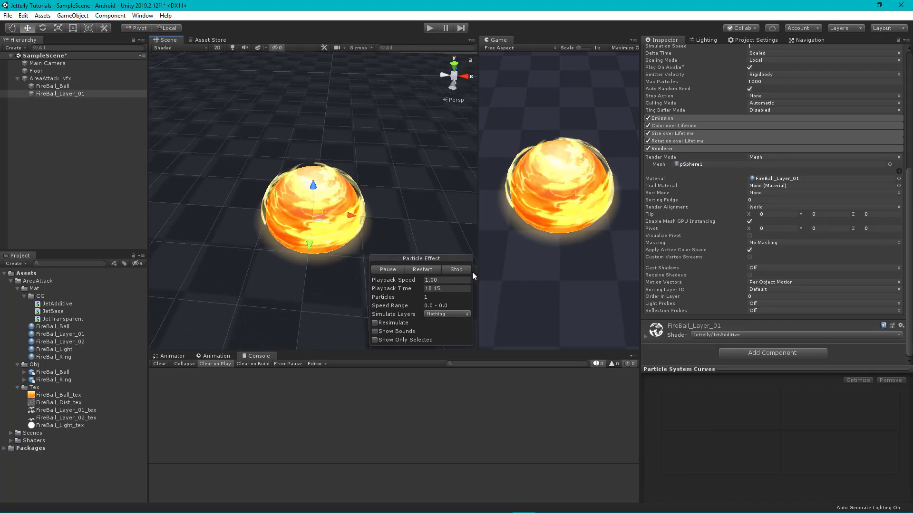
{"action": "left_click", "coordinate": [456, 270]}
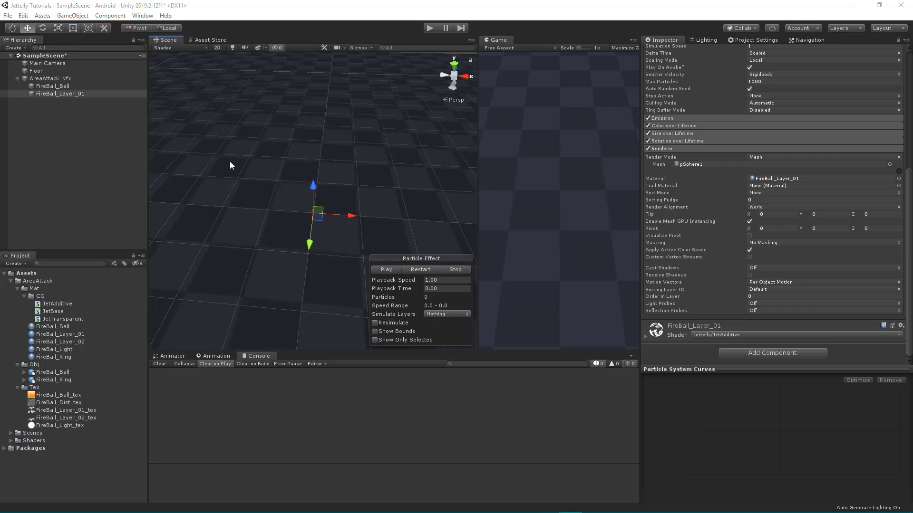
{"action": "left_click", "coordinate": [72, 319]}
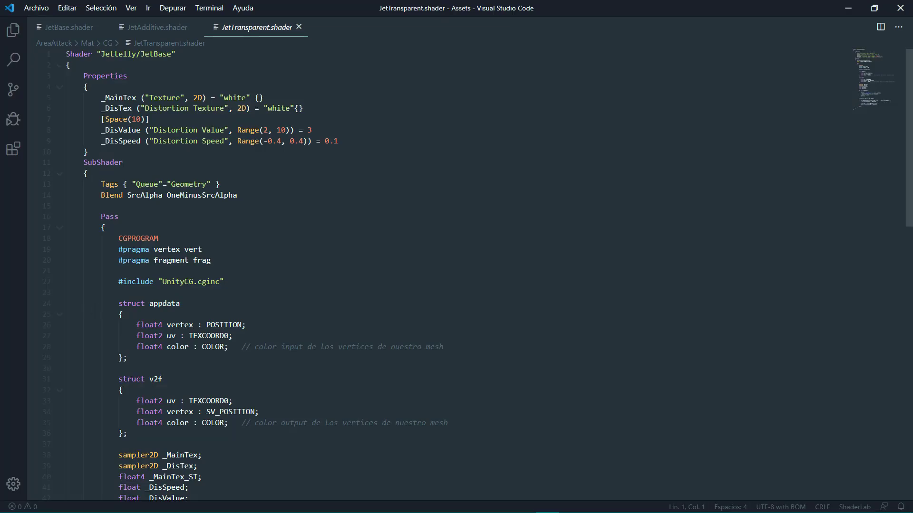
Rename the shader on line 1 to Jettelly/JetTransparent.
{"action": "left_click", "coordinate": [171, 54]}
{"action": "key", "text": "BackSpace"}
{"action": "key", "text": "BackSpace"}
{"action": "key", "text": "BackSpace"}
{"action": "key", "text": "BackSpace"}
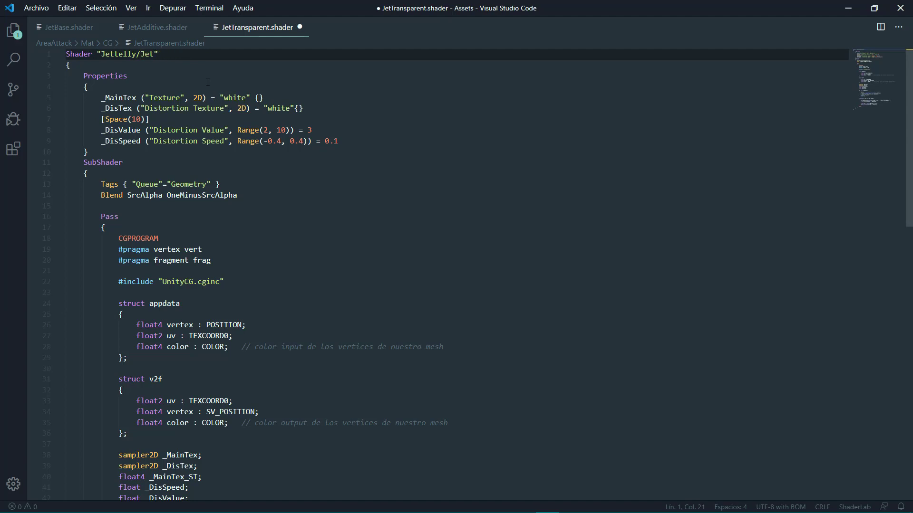
{"action": "type", "text": "Transparent"}
{"action": "key", "text": "End"}
Add ZWrite Off and Cull Off below the Blend line.
{"action": "left_click", "coordinate": [259, 195]}
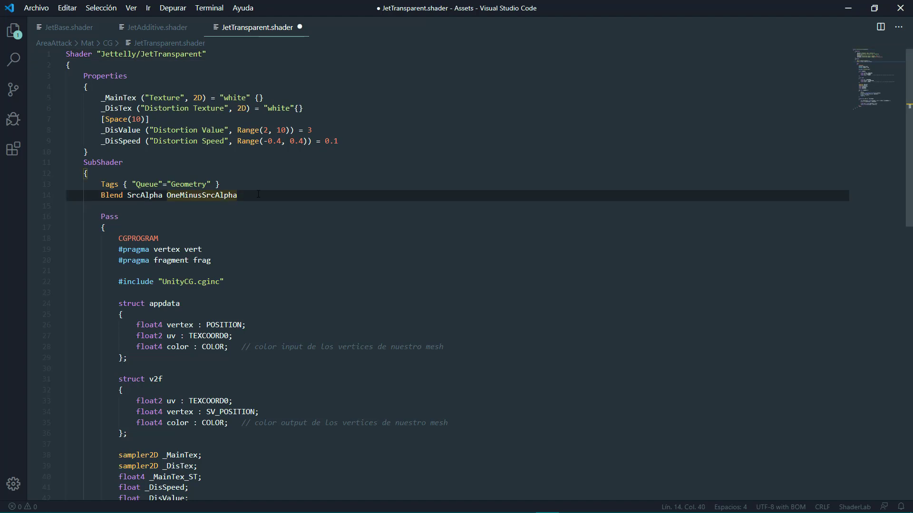
{"action": "key", "text": "Return"}
{"action": "type", "text": "ZW"}
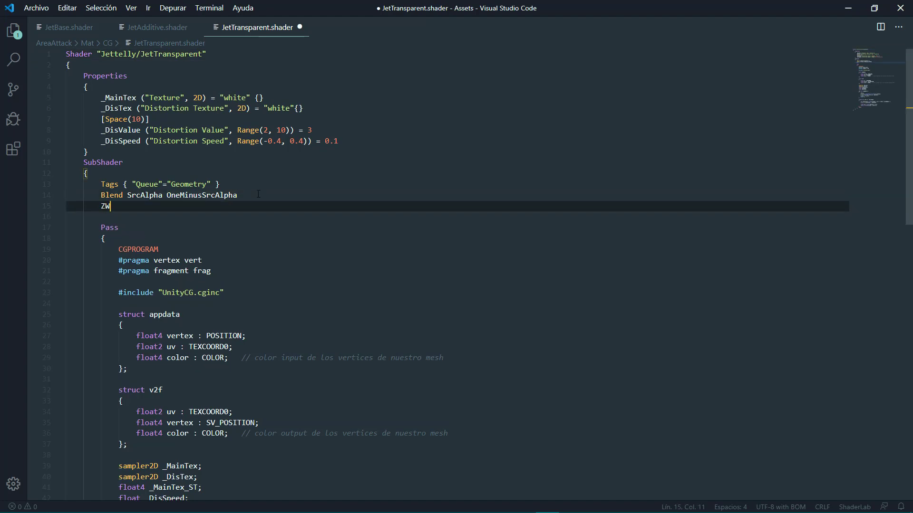
{"action": "type", "text": "rite Off"}
{"action": "key", "text": "Return"}
{"action": "type", "text": "Cu"}
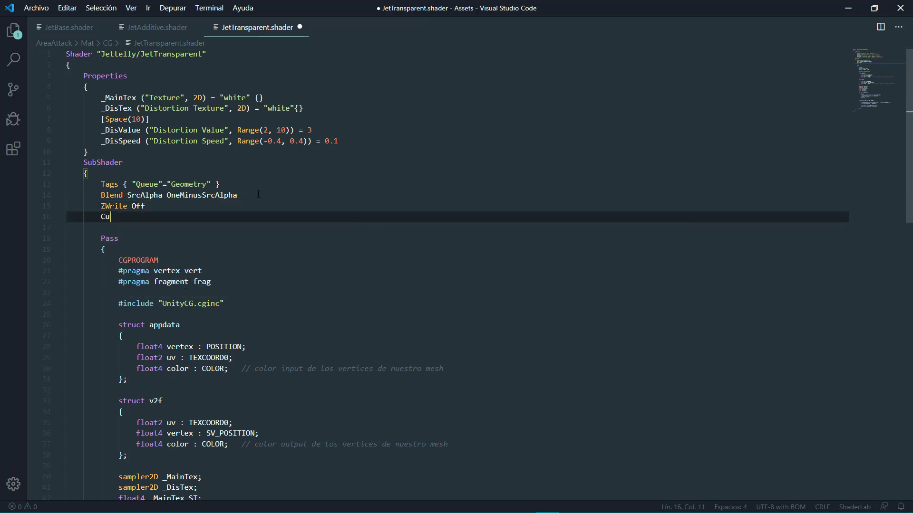
{"action": "type", "text": "ll Off"}
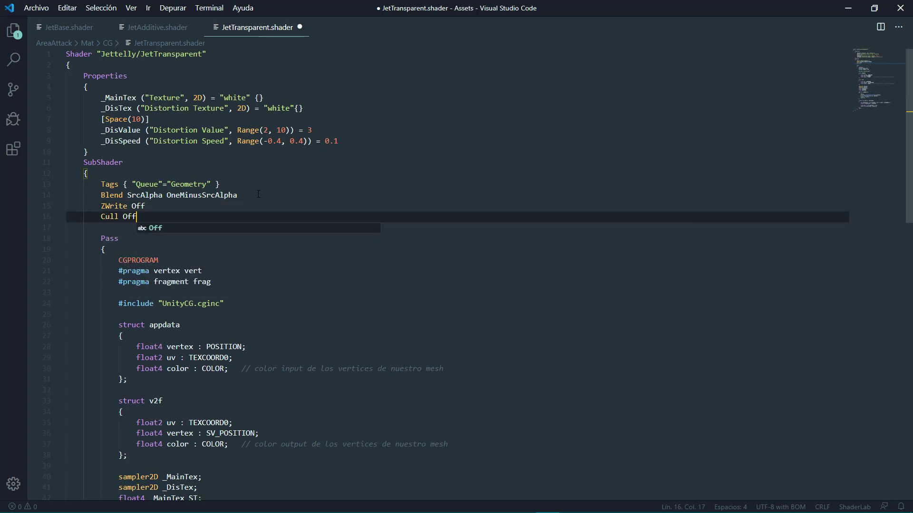
Change the Queue tag from Geometry to Transparent+1.
{"action": "left_click", "coordinate": [209, 187]}
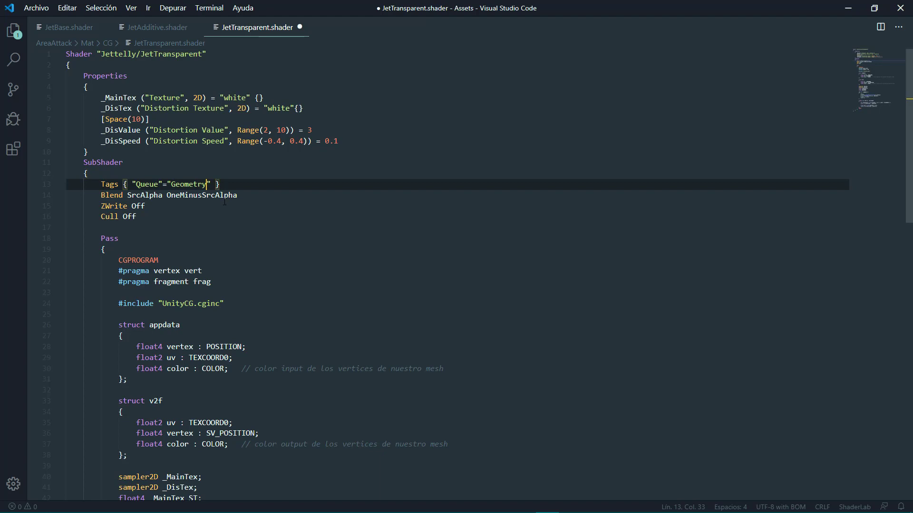
{"action": "key", "text": "BackSpace"}
{"action": "key", "text": "BackSpace"}
{"action": "key", "text": "BackSpace"}
{"action": "key", "text": "BackSpace"}
{"action": "key", "text": "BackSpace"}
{"action": "key", "text": "BackSpace"}
{"action": "key", "text": "BackSpace"}
{"action": "key", "text": "BackSpace"}
{"action": "type", "text": "Transpa"}
{"action": "type", "text": "rent+1"}
Make the fragment shader return i.color.rgb instead of col.rgb.
{"action": "scroll", "coordinate": [282, 202], "scroll_direction": "down", "scroll_amount": 4}
{"action": "scroll", "coordinate": [280, 212], "scroll_direction": "down", "scroll_amount": 5}
{"action": "scroll", "coordinate": [275, 229], "scroll_direction": "down", "scroll_amount": 4}
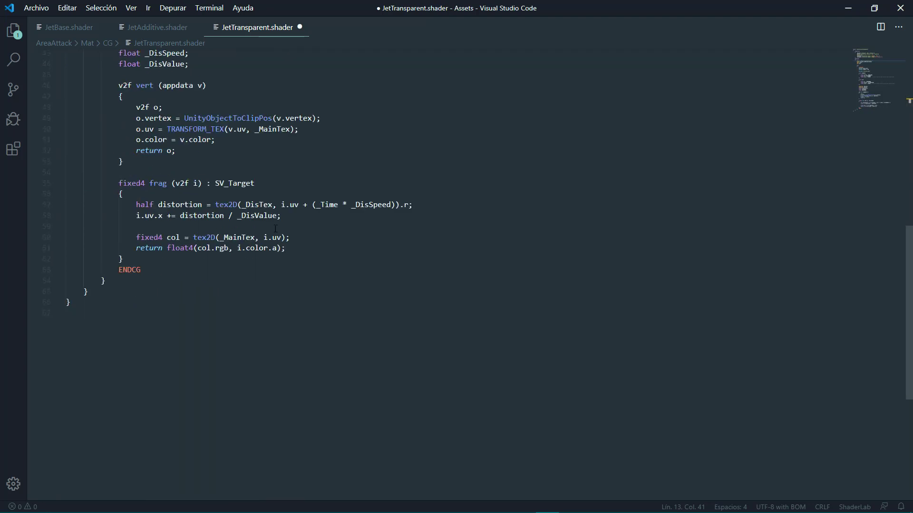
{"action": "left_click", "coordinate": [229, 247]}
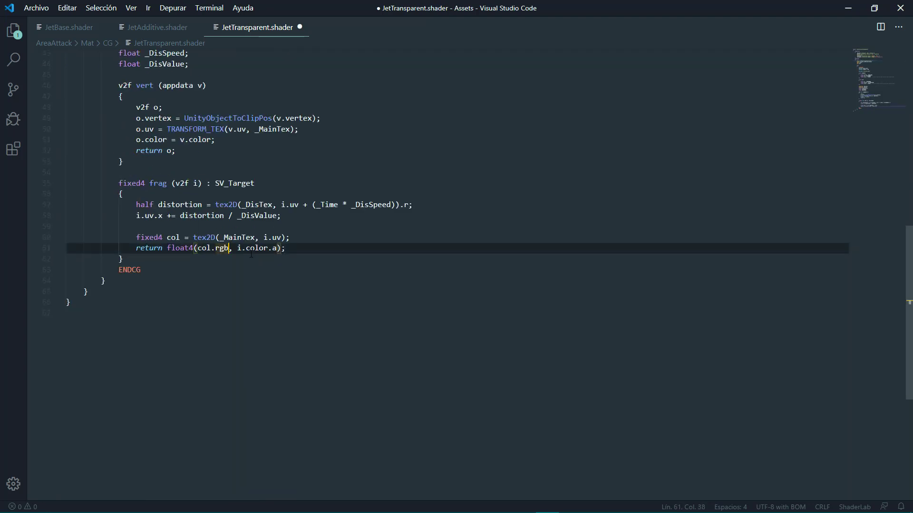
{"action": "key", "text": "BackSpace"}
{"action": "key", "text": "BackSpace"}
{"action": "key", "text": "BackSpace"}
{"action": "key", "text": "BackSpace"}
{"action": "key", "text": "BackSpace"}
{"action": "key", "text": "BackSpace"}
{"action": "key", "text": "BackSpace"}
{"action": "type", "text": "i."}
{"action": "type", "text": "color-rgb"}
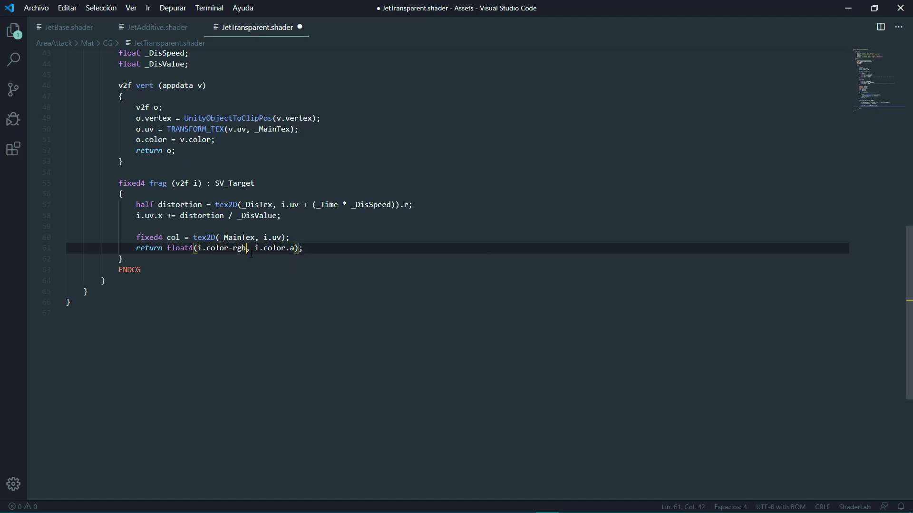
{"action": "key", "text": "BackSpace"}
{"action": "type", "text": "."}
Multiply the returned alpha to col.a * i.color.a, save the shader and return to Unity.
{"action": "left_click", "coordinate": [254, 247]}
{"action": "type", "text": "col."}
{"action": "type", "text": "a *"}
{"action": "left_click", "coordinate": [393, 247]}
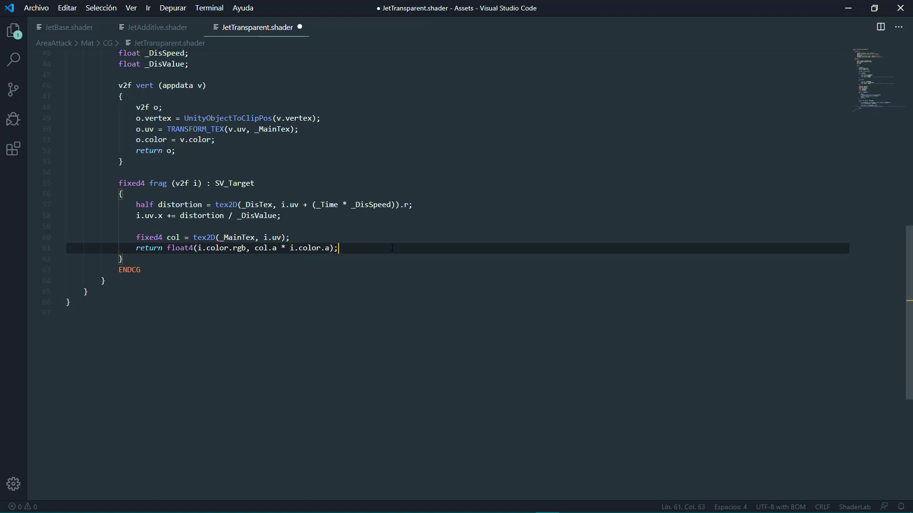
{"action": "key", "text": "ctrl+s"}
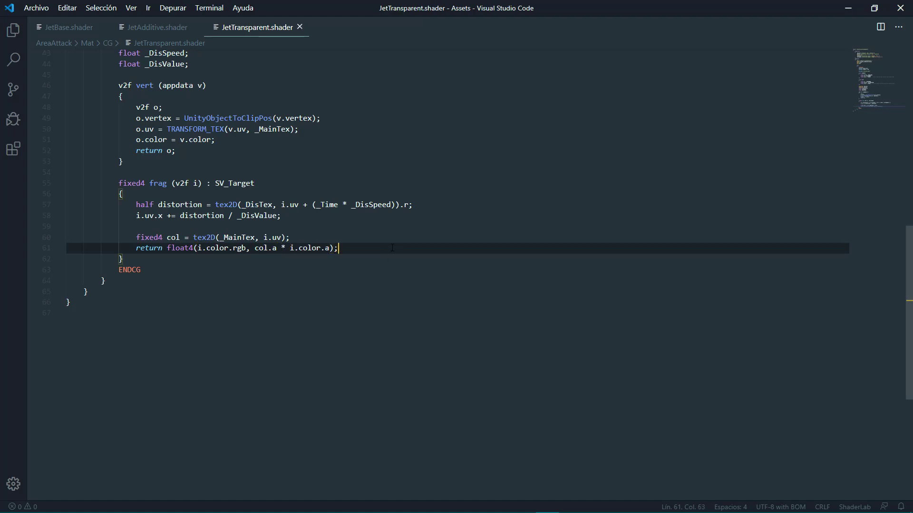
{"action": "key", "text": "alt+Tab"}
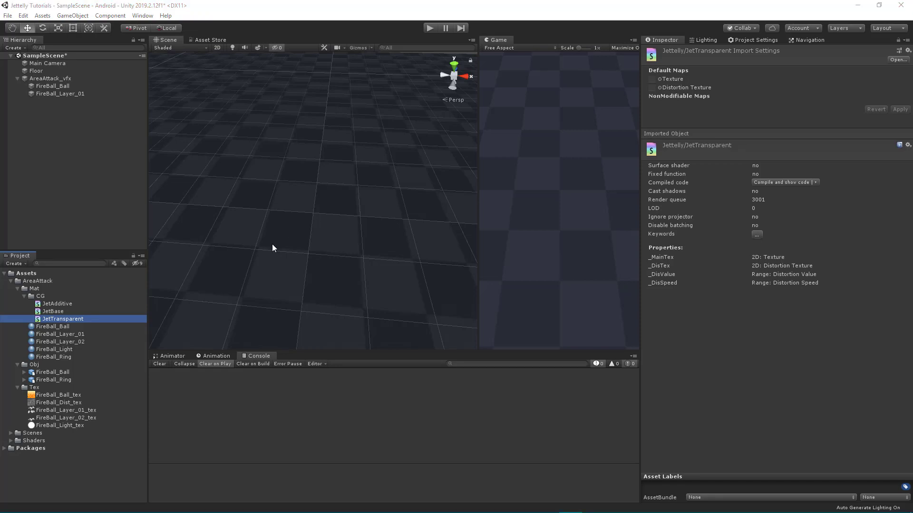
Switch FireBall_Layer_02 material to Jettelly/JetTransparent with FireBall_Layer_02_tex as main texture.
{"action": "left_click", "coordinate": [69, 338]}
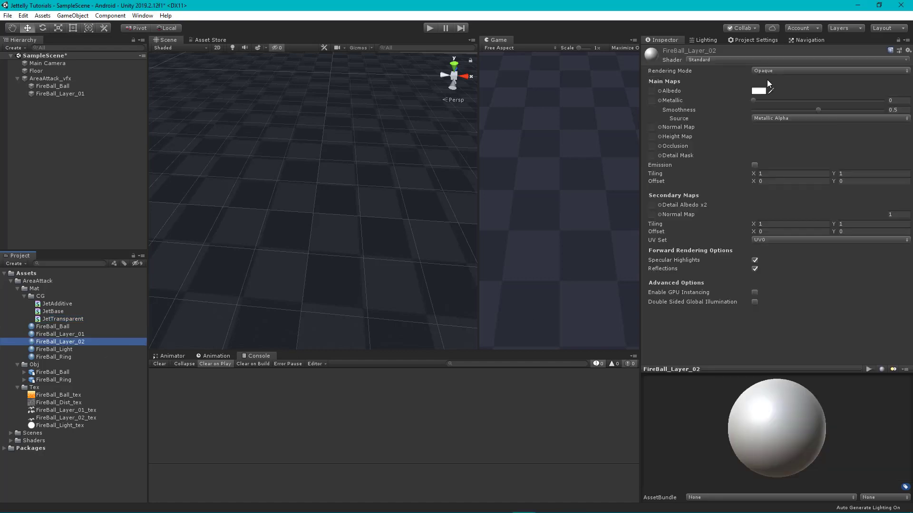
{"action": "left_click", "coordinate": [725, 60]}
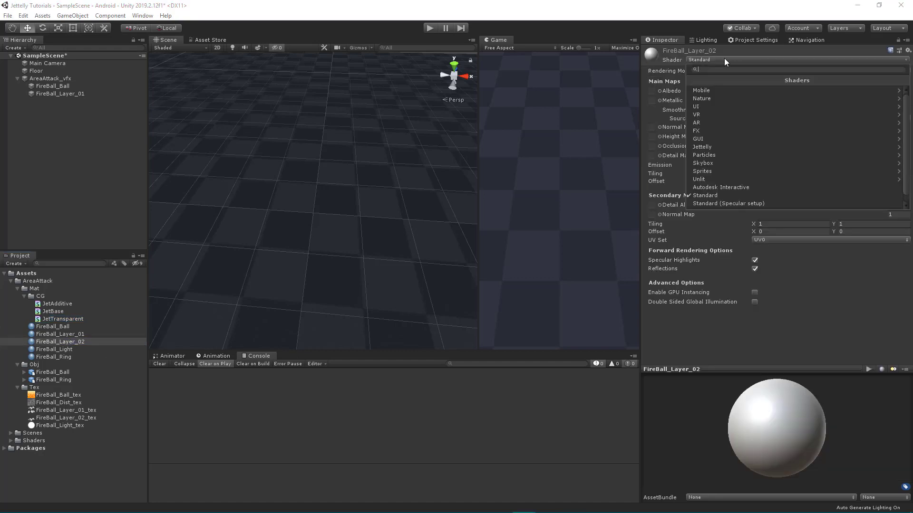
{"action": "left_click", "coordinate": [713, 148]}
{"action": "left_click", "coordinate": [721, 114]}
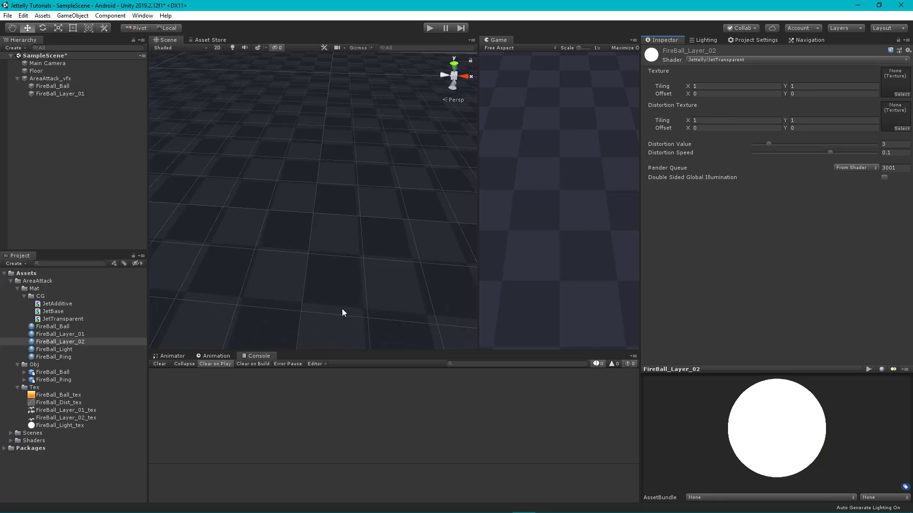
{"action": "left_click", "coordinate": [67, 418]}
{"action": "left_click_drag", "start_coordinate": [67, 421], "coordinate": [895, 82]}
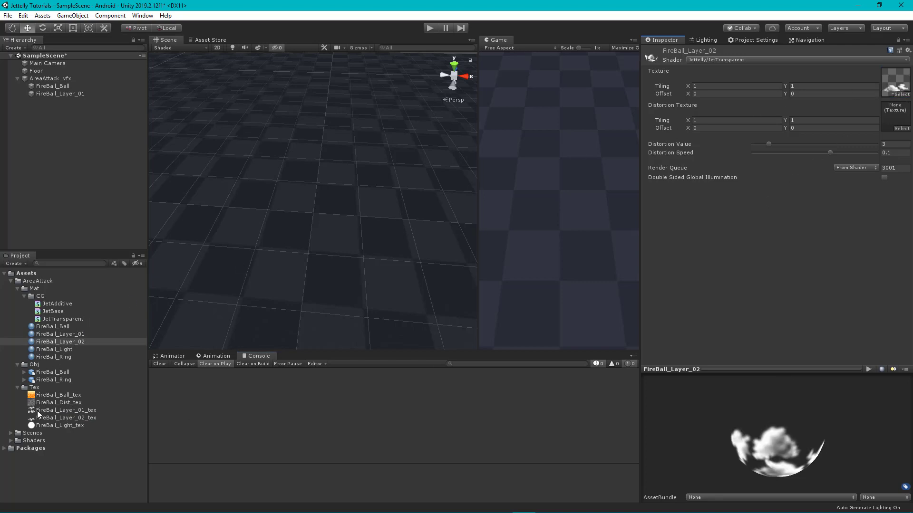
Add FireBall_Dist_tex with distortion 2.75 and speed 0.335, then duplicate FireBall_Layer_01.
{"action": "mouse_move", "coordinate": [48, 403]}
{"action": "left_mouse_down"}
{"action": "mouse_move", "coordinate": [353, 378]}
{"action": "mouse_move", "coordinate": [895, 116]}
{"action": "left_mouse_up"}
{"action": "left_click", "coordinate": [766, 143]}
{"action": "left_click_drag", "start_coordinate": [765, 143], "coordinate": [762, 143]}
{"action": "left_click", "coordinate": [834, 153]}
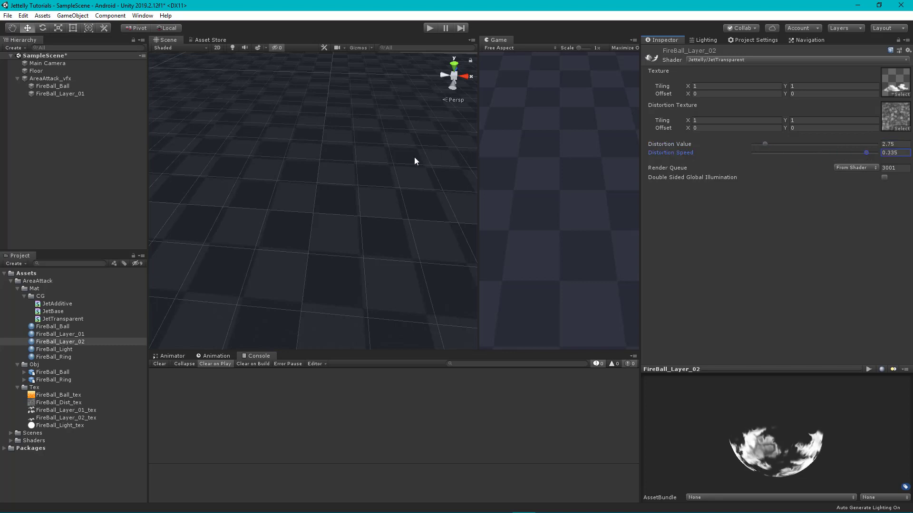
{"action": "left_click", "coordinate": [82, 93]}
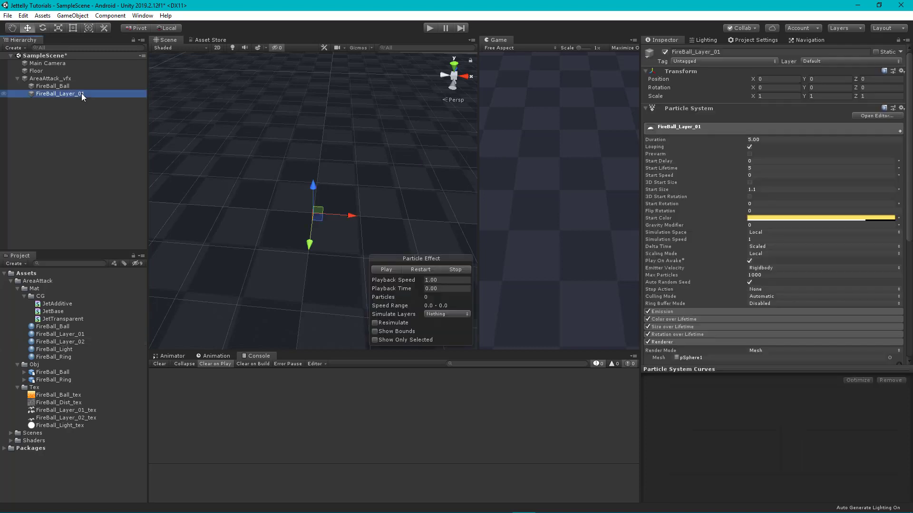
{"action": "key", "text": "ctrl+d"}
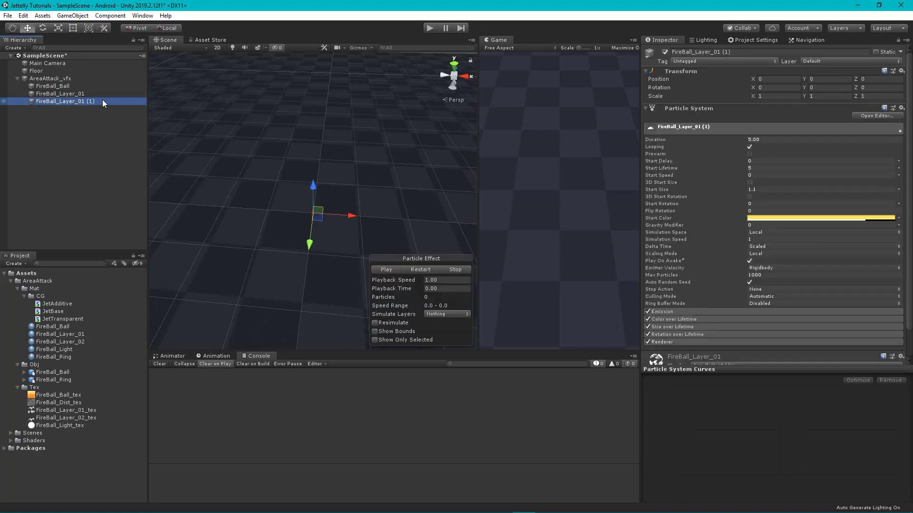
Rename the copied particle object FireBall_Layer_02.
{"action": "left_click", "coordinate": [101, 99]}
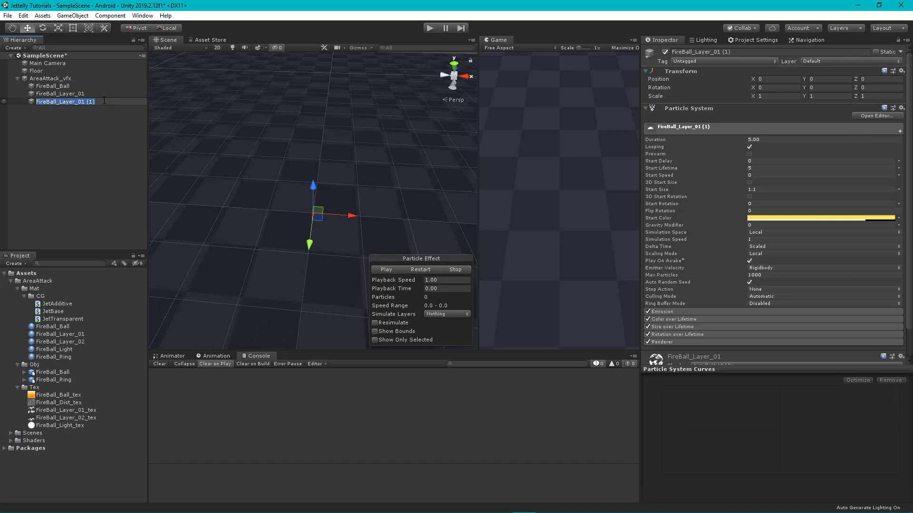
{"action": "left_click", "coordinate": [103, 100]}
{"action": "type", "text": "2"}
{"action": "key", "text": "Return"}
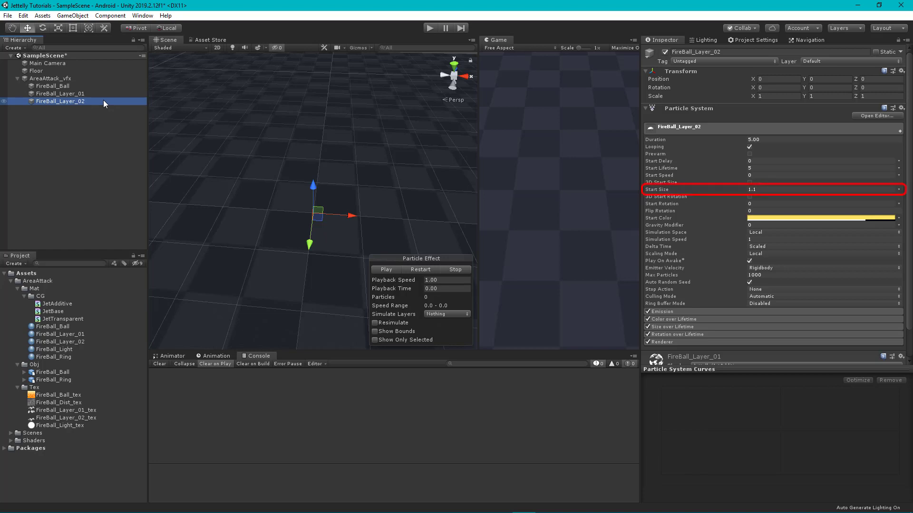
Set FireBall_Layer_02's Start Size to 1.3 and Start Color to dark red 4D1400.
{"action": "left_click", "coordinate": [767, 189]}
{"action": "type", "text": "1.3"}
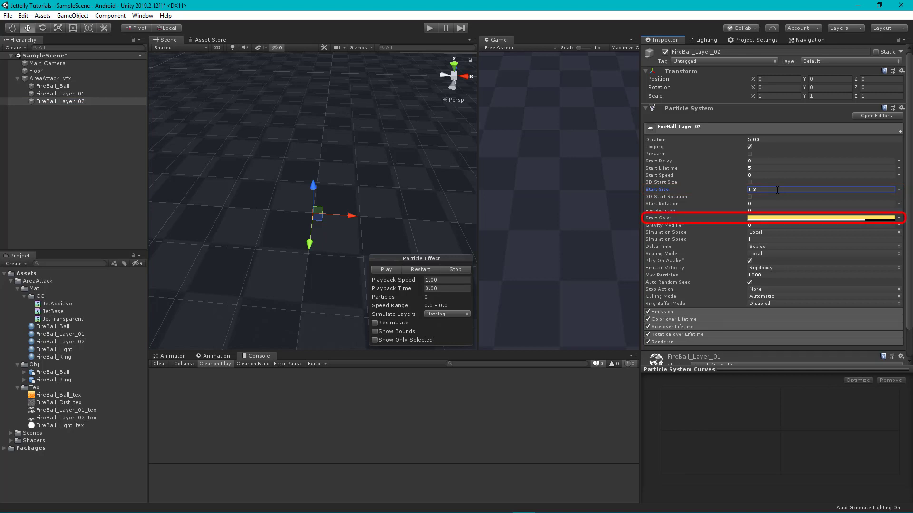
{"action": "left_click", "coordinate": [785, 218]}
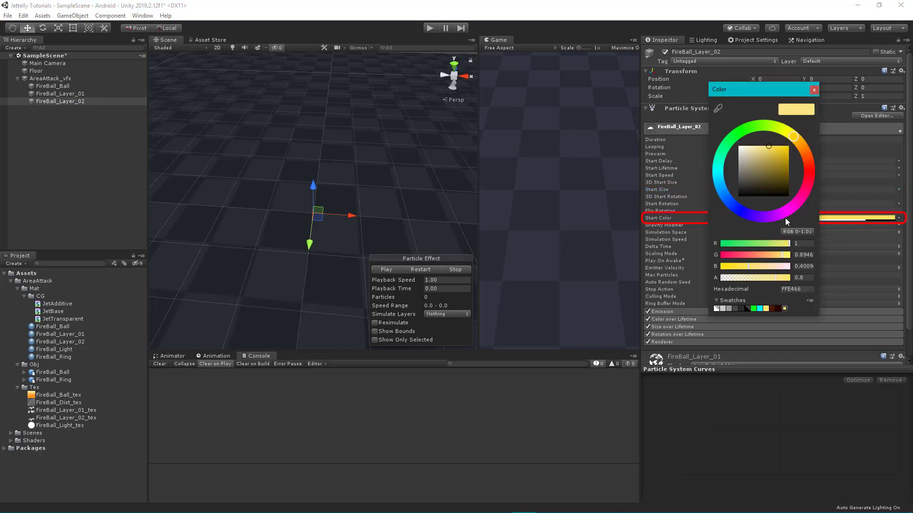
{"action": "left_click", "coordinate": [773, 309]}
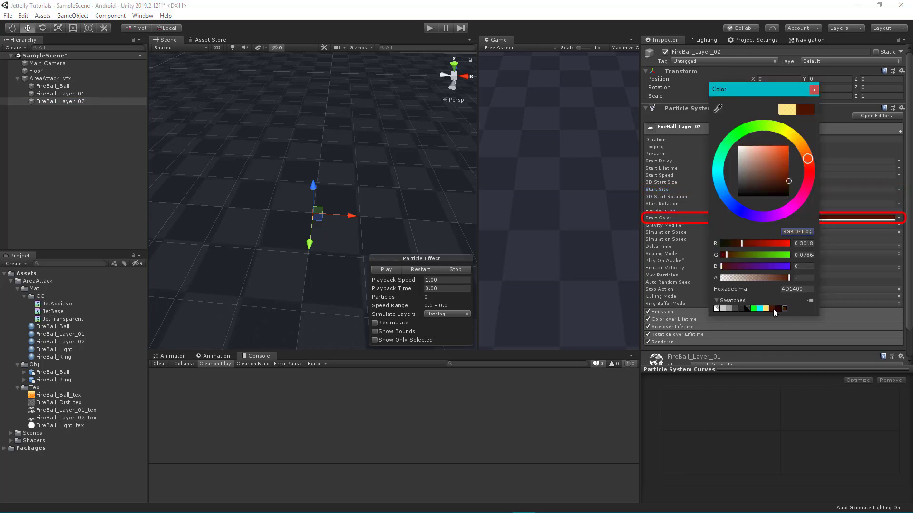
{"action": "left_click", "coordinate": [814, 90]}
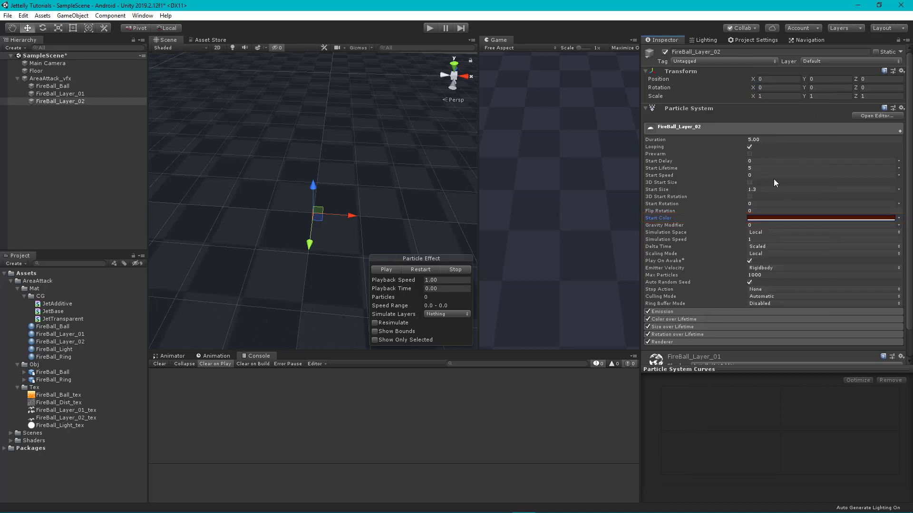
Assign the FireBall_Layer_02 material to the outer layer's Renderer.
{"action": "scroll", "coordinate": [735, 303], "scroll_direction": "down", "scroll_amount": 3}
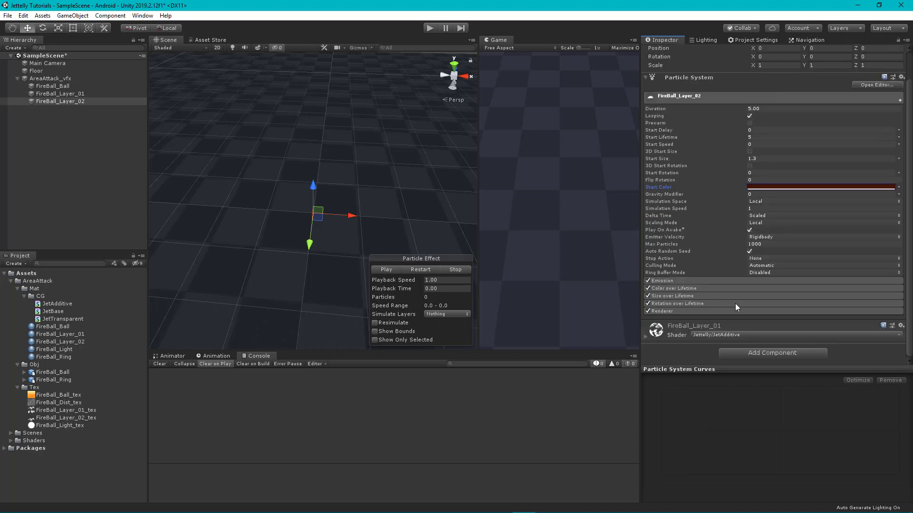
{"action": "left_click", "coordinate": [726, 311]}
{"action": "scroll", "coordinate": [744, 252], "scroll_direction": "down", "scroll_amount": 5}
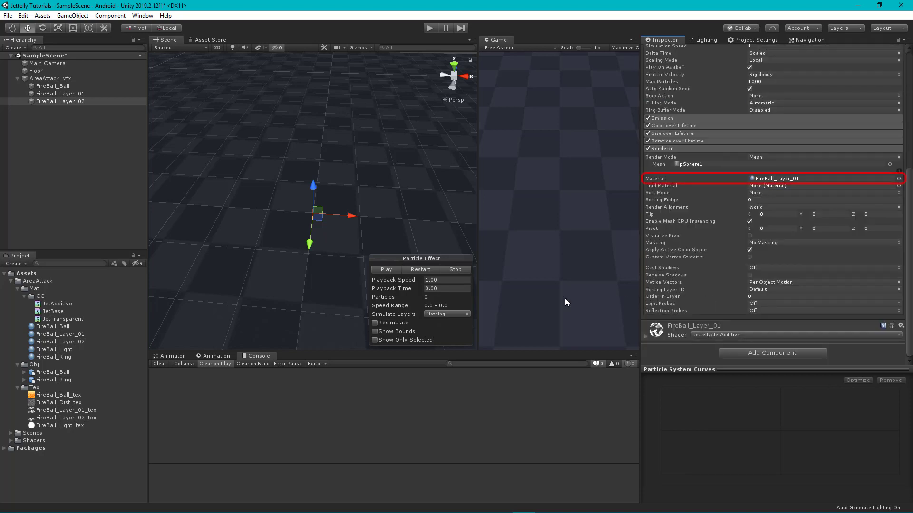
{"action": "left_click_drag", "start_coordinate": [67, 341], "coordinate": [774, 180]}
Play the whole AreaAttack_vfx effect and orbit around the dome with its dark red outer layer.
{"action": "left_click", "coordinate": [56, 79]}
{"action": "left_click", "coordinate": [387, 269]}
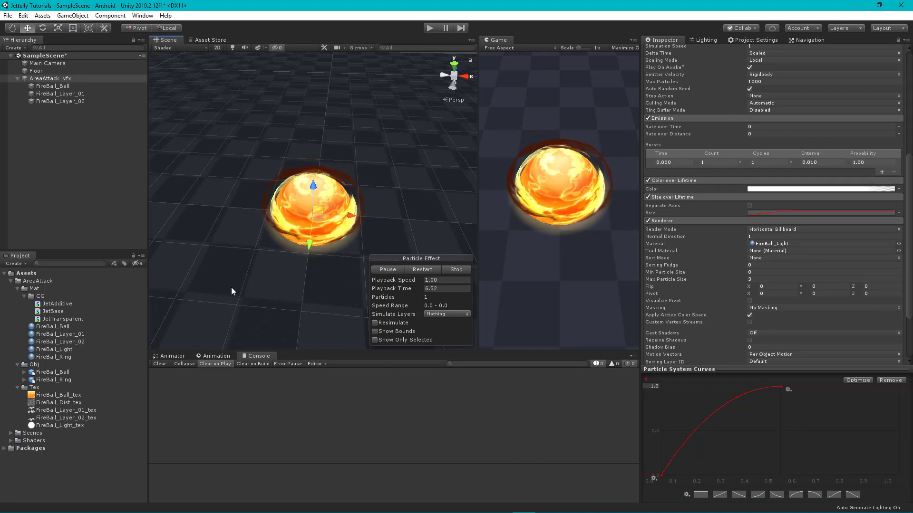
{"action": "mouse_move", "coordinate": [231, 287]}
{"action": "left_mouse_down", "text": "alt"}
{"action": "mouse_move", "coordinate": [278, 226]}
{"action": "mouse_move", "coordinate": [205, 318]}
{"action": "mouse_move", "coordinate": [209, 274]}
{"action": "mouse_move", "coordinate": [226, 294]}
{"action": "mouse_move", "coordinate": [205, 284]}
{"action": "mouse_move", "coordinate": [220, 301]}
{"action": "left_mouse_up", "text": "alt"}
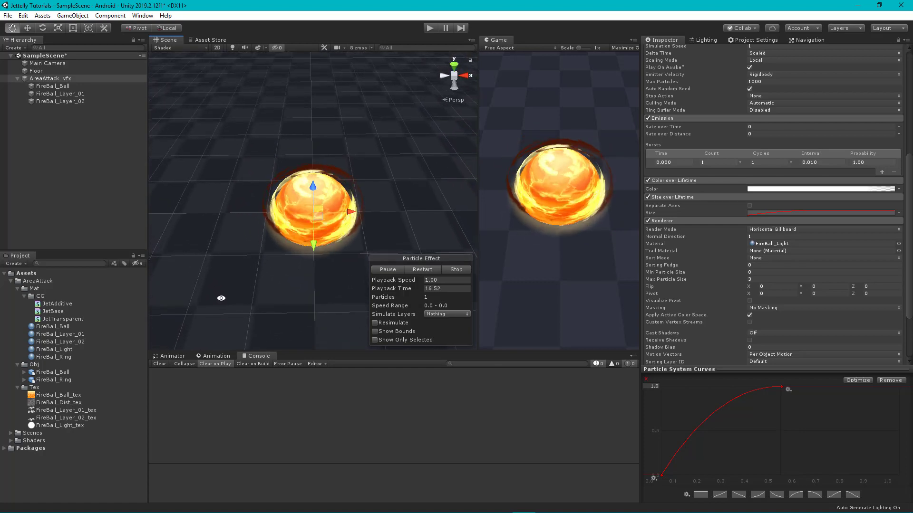
Stop the preview and duplicate the FireBall_Layer_02 outer layer.
{"action": "left_click", "coordinate": [455, 270]}
{"action": "left_click", "coordinate": [244, 149]}
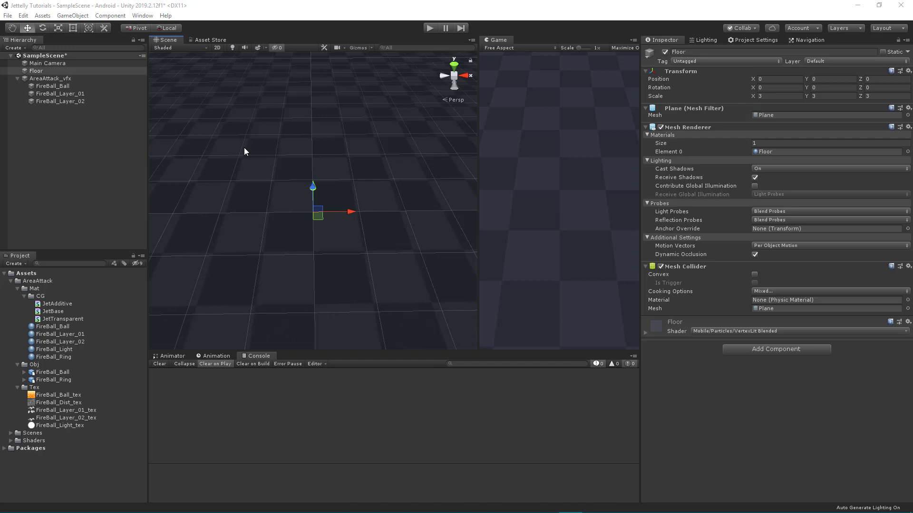
{"action": "left_click", "coordinate": [70, 100]}
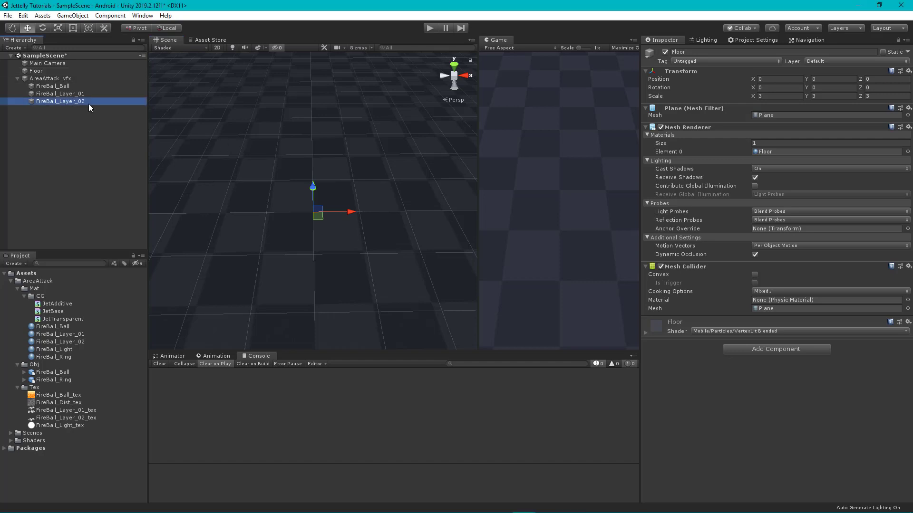
{"action": "key", "text": "ctrl+d"}
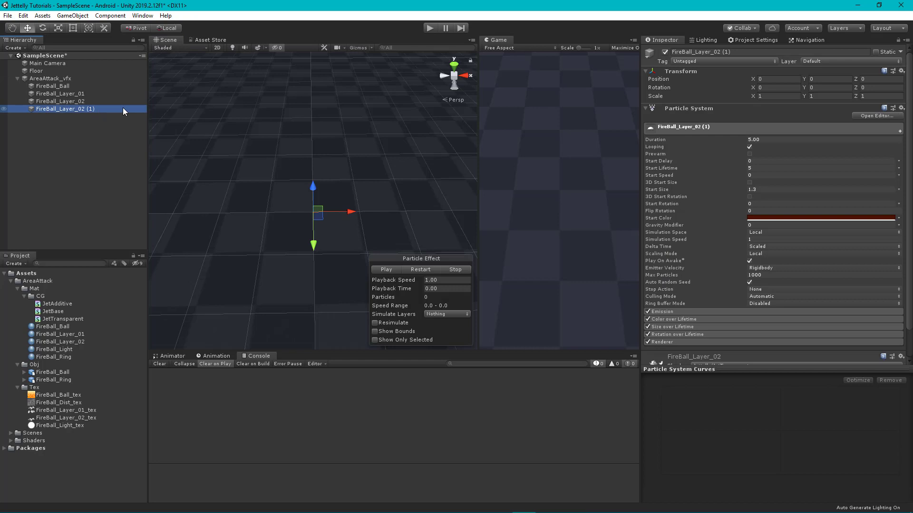
Rename the duplicated layer FireBall_Layer_Ring.
{"action": "key", "text": "F2"}
{"action": "key", "text": "End"}
{"action": "key", "text": "BackSpace"}
{"action": "key", "text": "BackSpace"}
{"action": "key", "text": "BackSpace"}
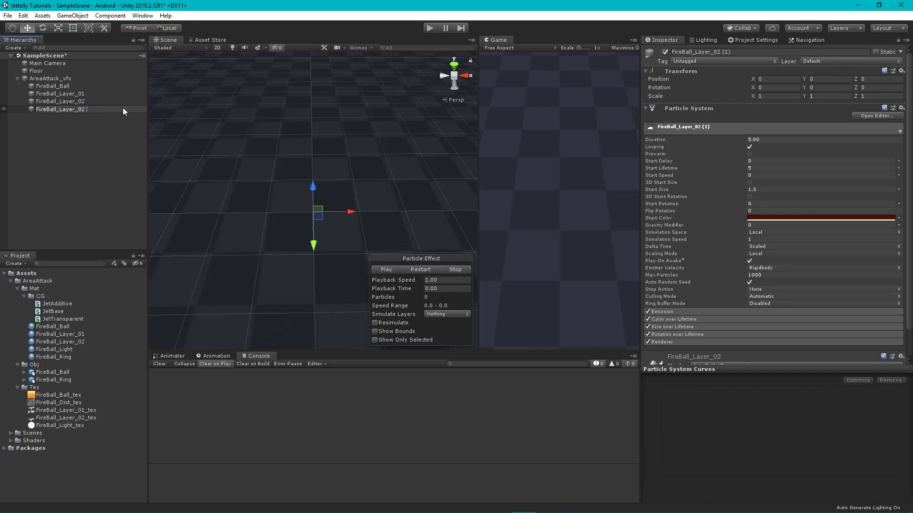
{"action": "key", "text": "BackSpace"}
{"action": "key", "text": "BackSpace"}
{"action": "type", "text": "Ring"}
{"action": "key", "text": "Return"}
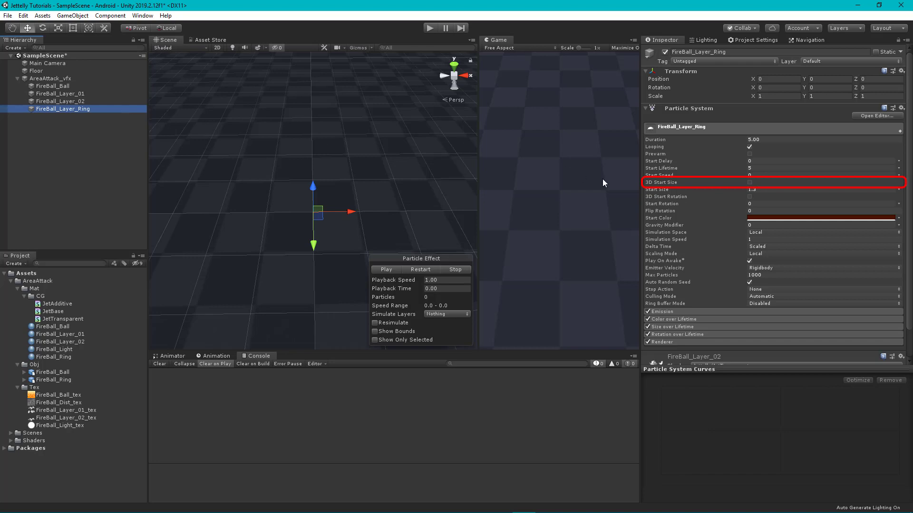
Give the ring layer a 3D start size of 1.5 × 4 × 1.5 and a darker 260200 start colour.
{"action": "left_click", "coordinate": [750, 182]}
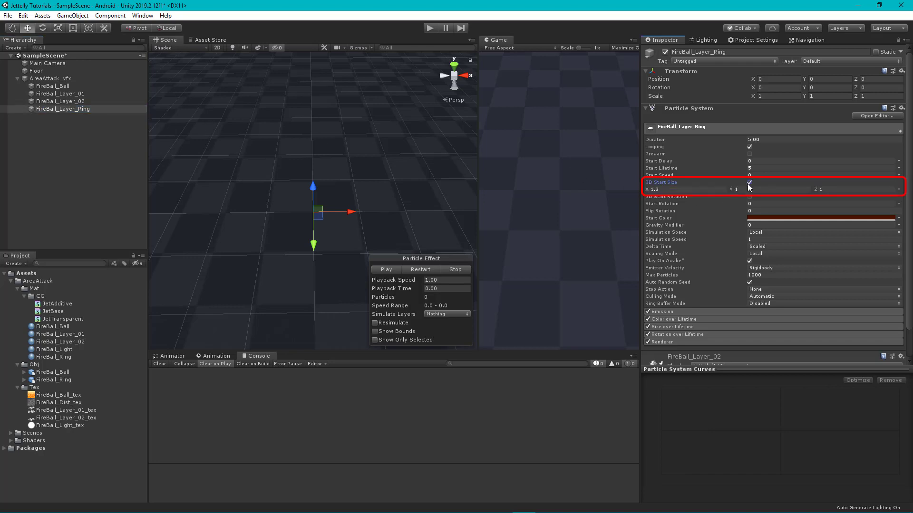
{"action": "left_click", "coordinate": [689, 189]}
{"action": "type", "text": "1."}
{"action": "key", "text": "Tab"}
{"action": "key", "text": "Tab"}
{"action": "type", "text": "5"}
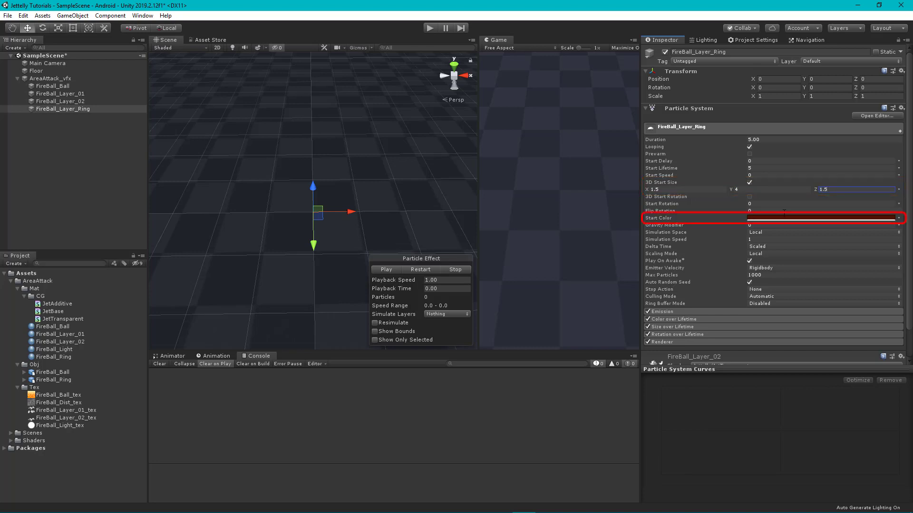
{"action": "left_click", "coordinate": [751, 218]}
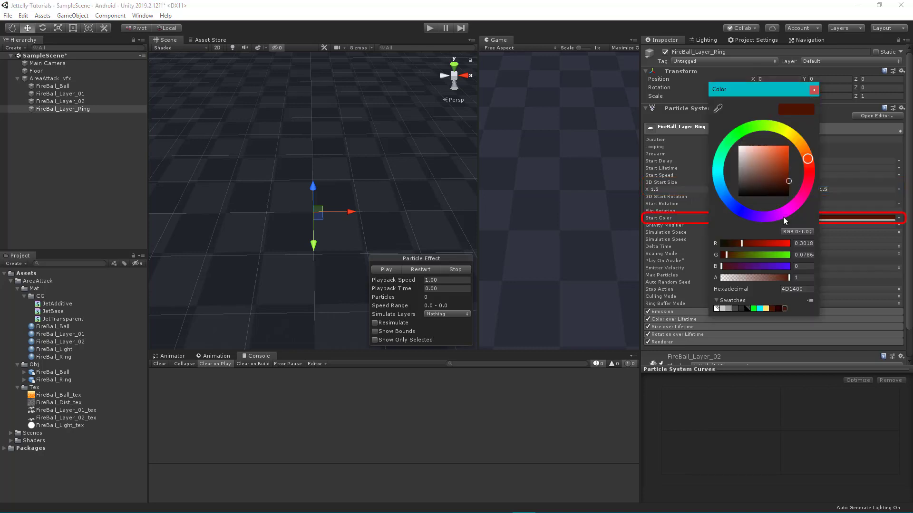
{"action": "left_click", "coordinate": [777, 308]}
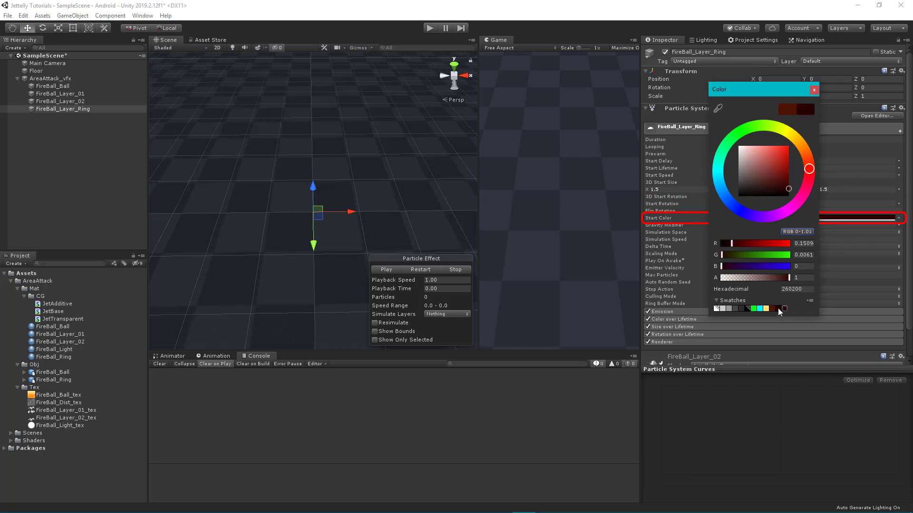
{"action": "left_click", "coordinate": [813, 90]}
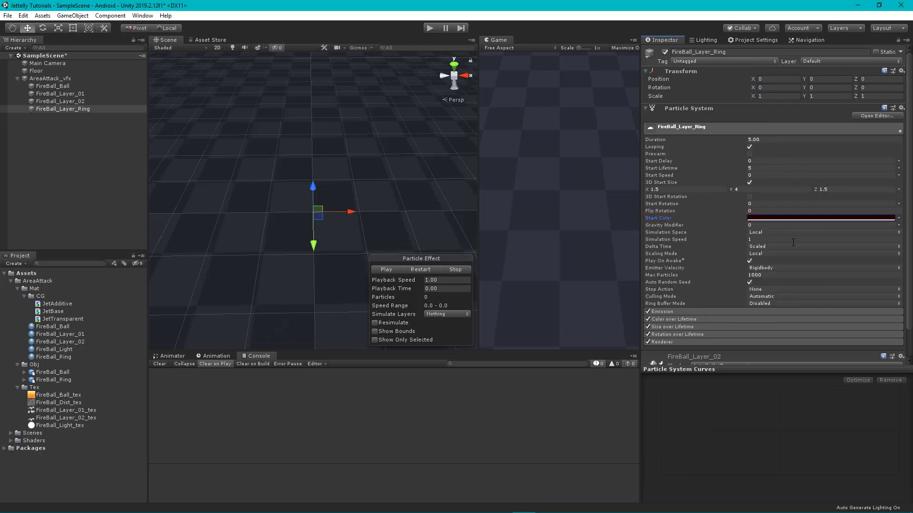
Keep the pSphere1 mesh and assign the FireBall_Ring material in the ring layer's Renderer.
{"action": "scroll", "coordinate": [776, 254], "scroll_direction": "down", "scroll_amount": 3}
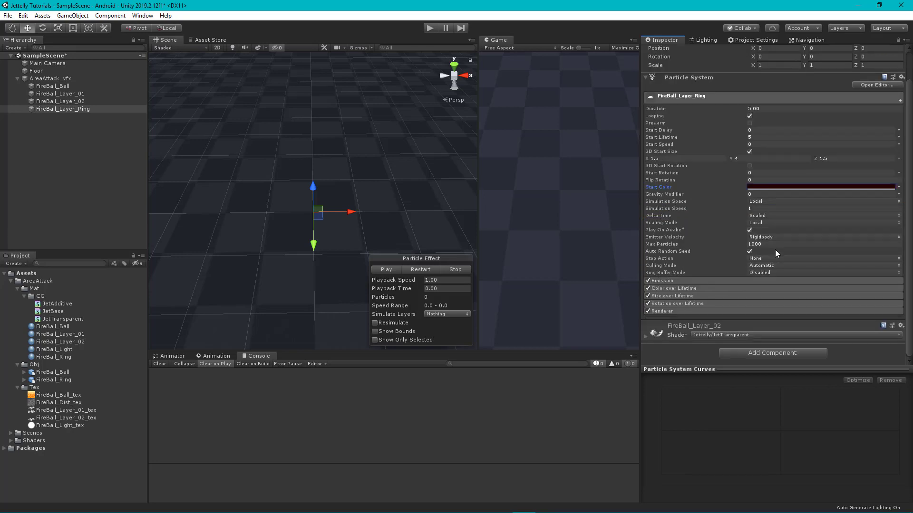
{"action": "left_click", "coordinate": [754, 311]}
{"action": "scroll", "coordinate": [784, 270], "scroll_direction": "down", "scroll_amount": 10}
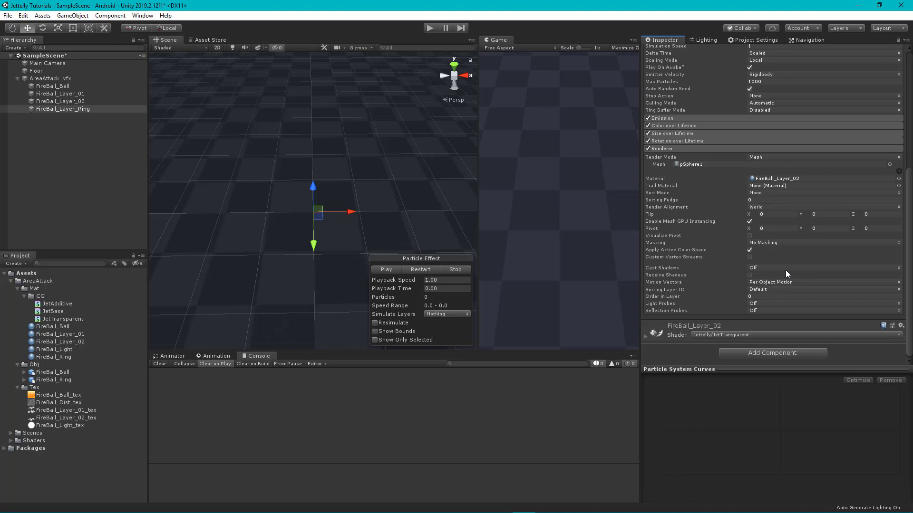
{"action": "left_click", "coordinate": [889, 164]}
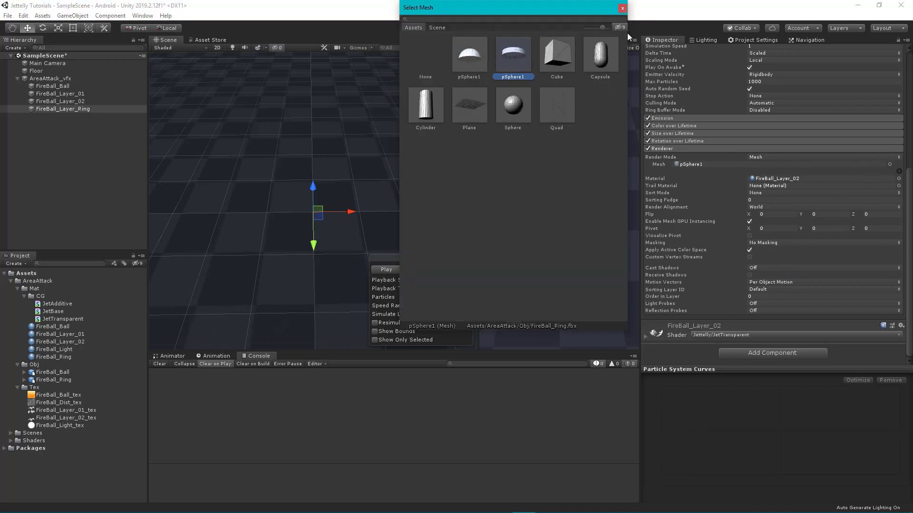
{"action": "left_click", "coordinate": [621, 8]}
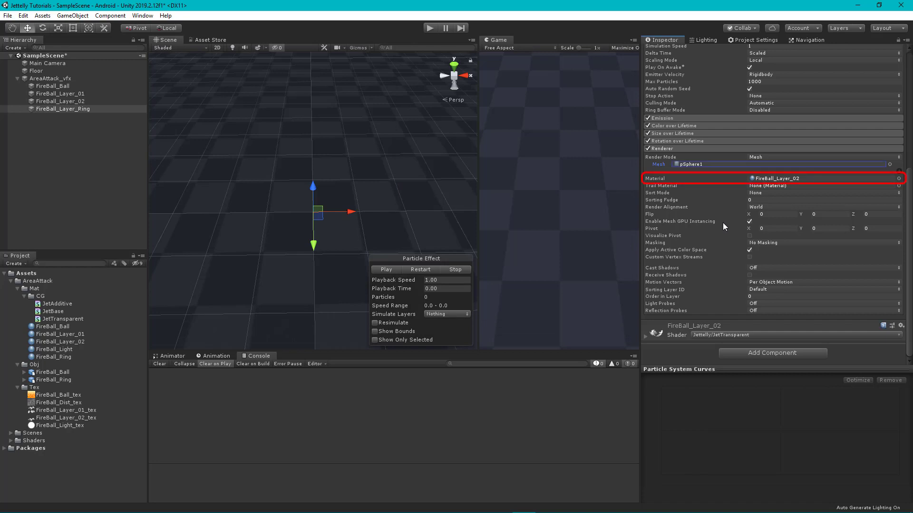
{"action": "left_click_drag", "start_coordinate": [40, 359], "coordinate": [770, 180]}
Switch the FireBall_Ring material's shader to Jettelly > JetTransparent.
{"action": "left_click", "coordinate": [63, 357]}
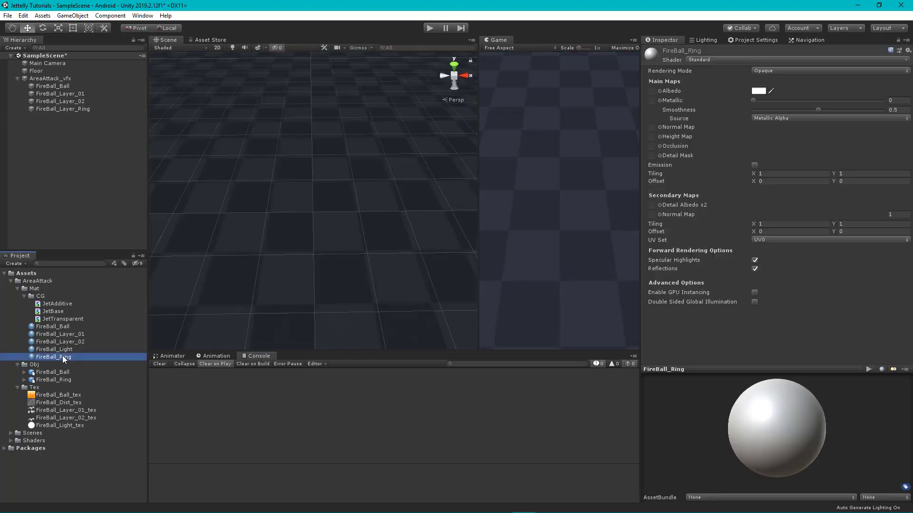
{"action": "left_click", "coordinate": [715, 60]}
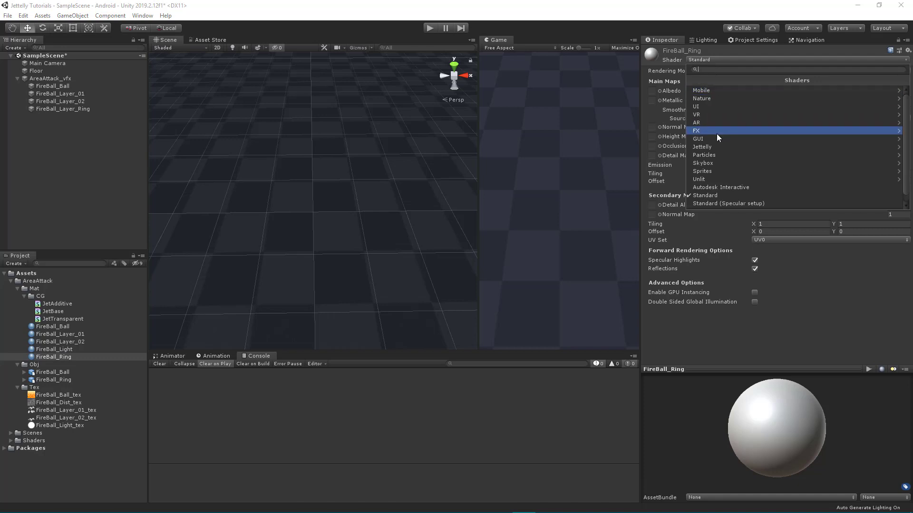
{"action": "left_click", "coordinate": [712, 146]}
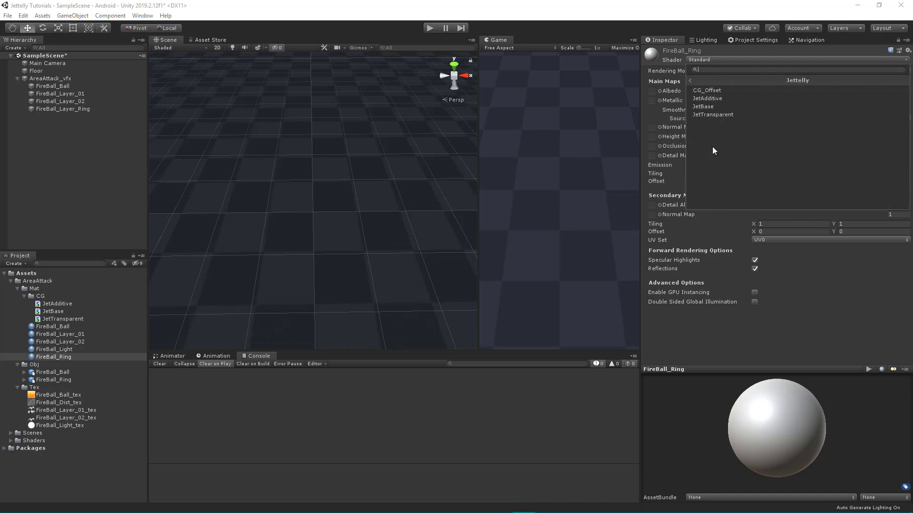
{"action": "left_click", "coordinate": [723, 115]}
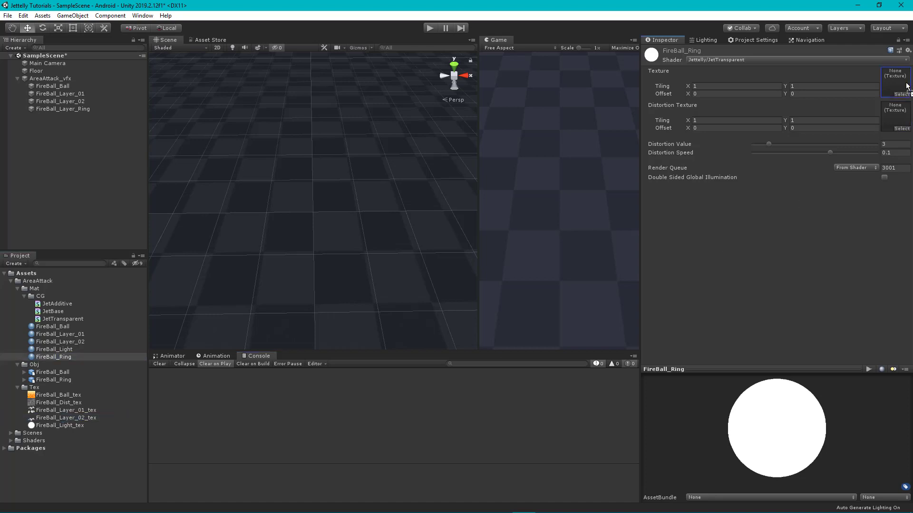
Assign FireBall_Layer_02_tex as texture and FireBall_Dist_tex as distortion, with distortion speed 0.239.
{"action": "left_click_drag", "start_coordinate": [54, 418], "coordinate": [895, 82]}
{"action": "mouse_move", "coordinate": [54, 403]}
{"action": "left_mouse_down"}
{"action": "mouse_move", "coordinate": [844, 185]}
{"action": "mouse_move", "coordinate": [891, 117]}
{"action": "left_mouse_up"}
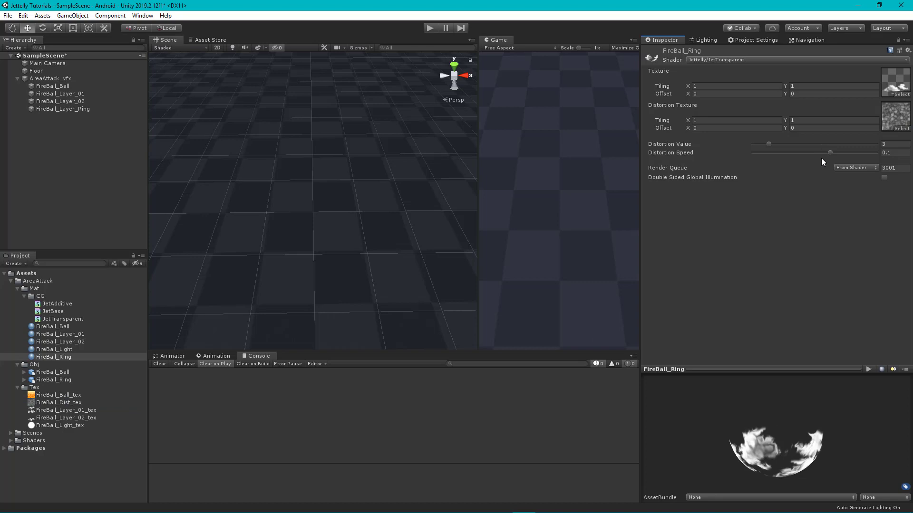
{"action": "left_click", "coordinate": [851, 152]}
Play AreaAttack_vfx and orbit around it in Shaded Wireframe mode.
{"action": "left_click", "coordinate": [63, 79]}
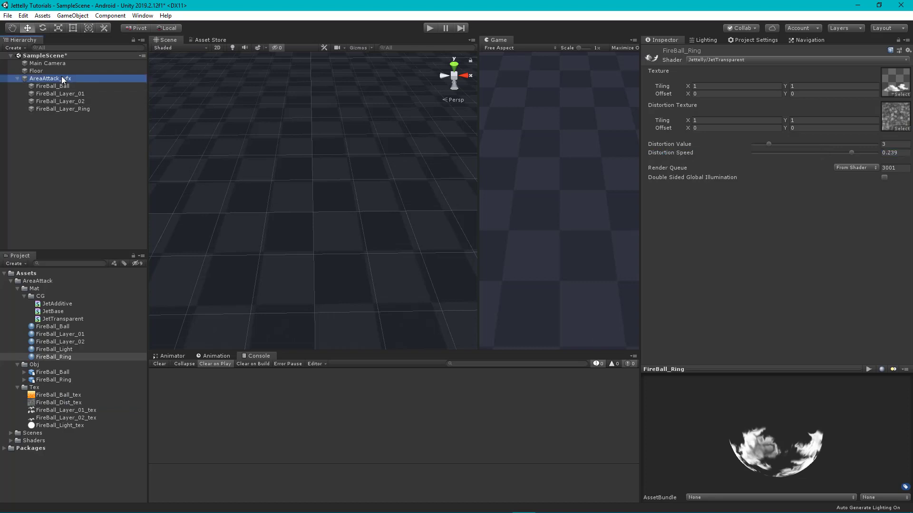
{"action": "left_click", "coordinate": [386, 270]}
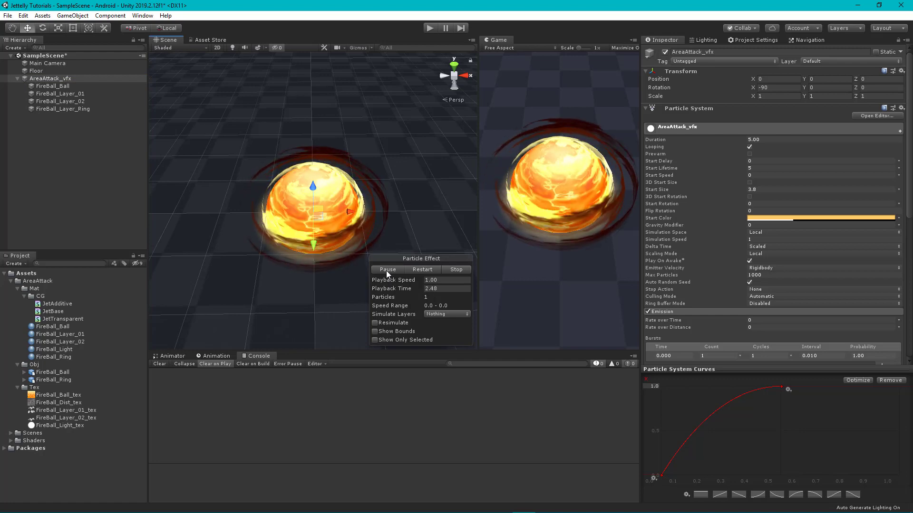
{"action": "mouse_move", "coordinate": [249, 235]}
{"action": "left_mouse_down", "text": "alt"}
{"action": "mouse_move", "coordinate": [306, 272]}
{"action": "mouse_move", "coordinate": [285, 205]}
{"action": "left_mouse_up", "text": "alt"}
{"action": "left_click", "coordinate": [178, 48]}
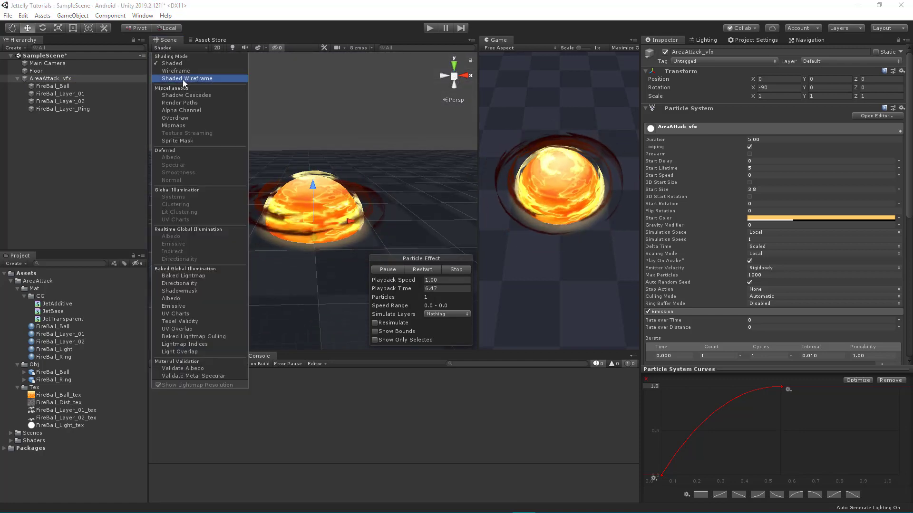
{"action": "left_click", "coordinate": [183, 79]}
{"action": "mouse_move", "coordinate": [304, 200]}
{"action": "left_mouse_down", "text": "alt"}
{"action": "mouse_move", "coordinate": [331, 183]}
{"action": "mouse_move", "coordinate": [291, 177]}
{"action": "mouse_move", "coordinate": [284, 295]}
{"action": "left_mouse_up", "text": "alt"}
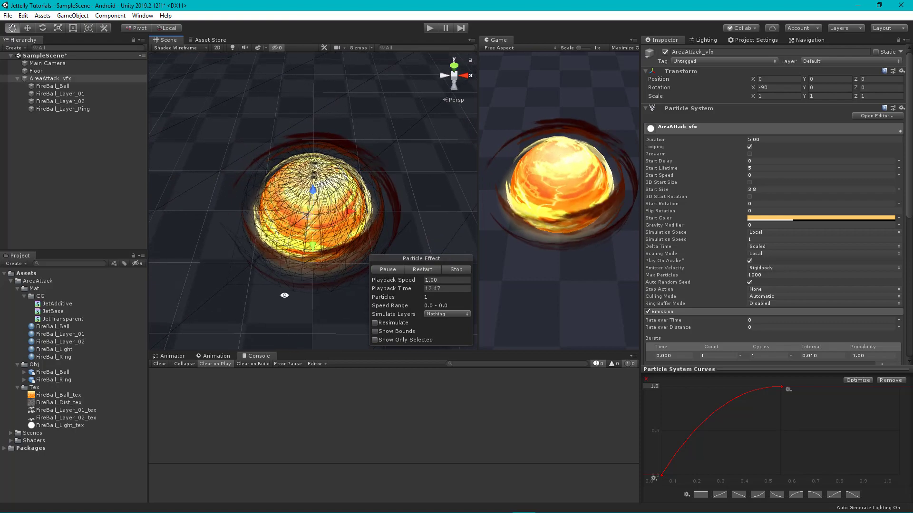
Return the scene to Shaded and view the fireball from level and from above.
{"action": "left_click", "coordinate": [178, 48]}
{"action": "left_click", "coordinate": [171, 63]}
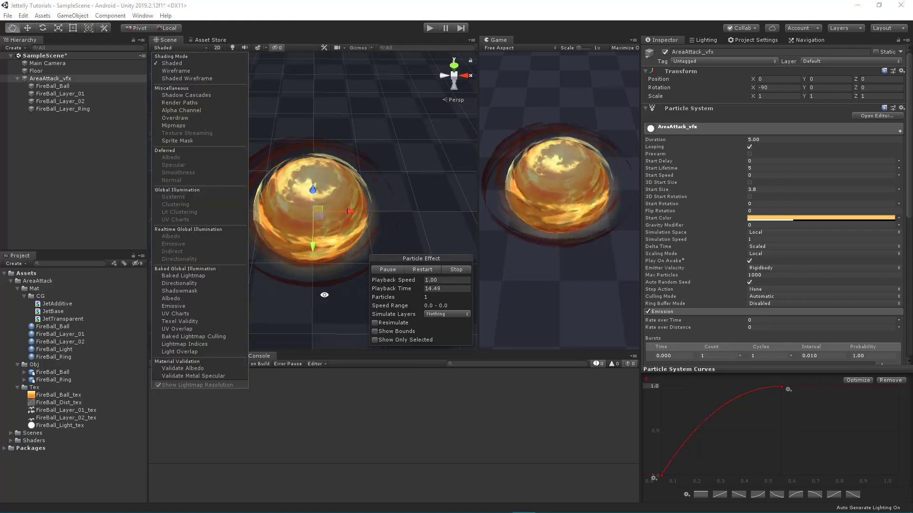
{"action": "mouse_move", "coordinate": [324, 294]}
{"action": "left_mouse_down", "text": "alt"}
{"action": "mouse_move", "coordinate": [368, 173]}
{"action": "mouse_move", "coordinate": [302, 264]}
{"action": "mouse_move", "coordinate": [321, 282]}
{"action": "mouse_move", "coordinate": [313, 202]}
{"action": "left_mouse_up", "text": "alt"}
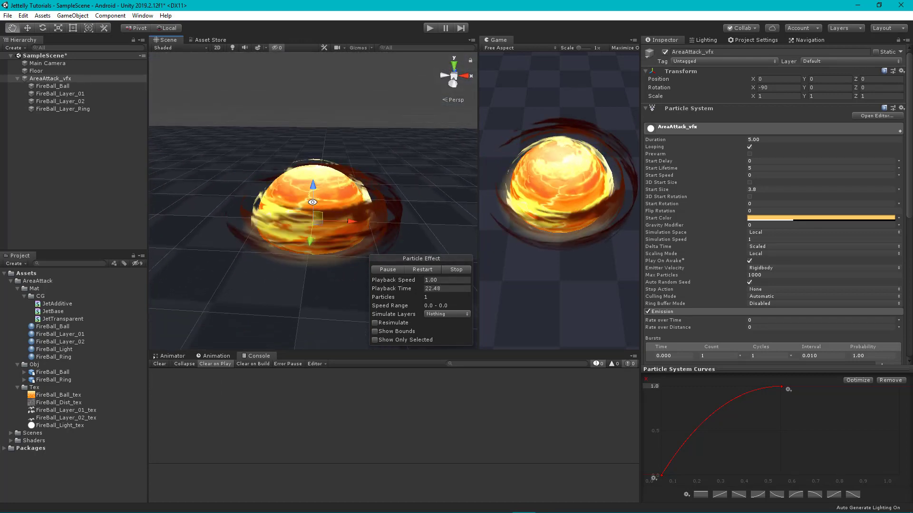
{"action": "left_click_drag", "start_coordinate": [312, 202], "coordinate": [253, 323], "text": "alt"}
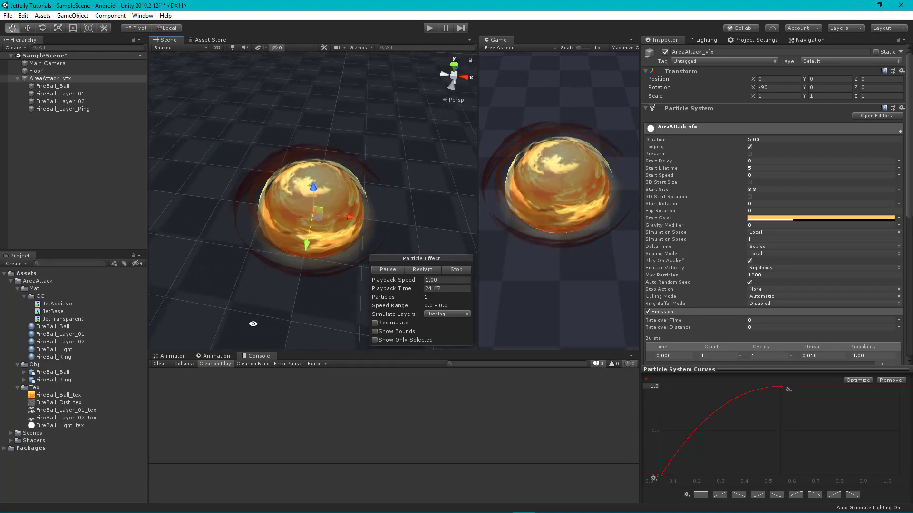